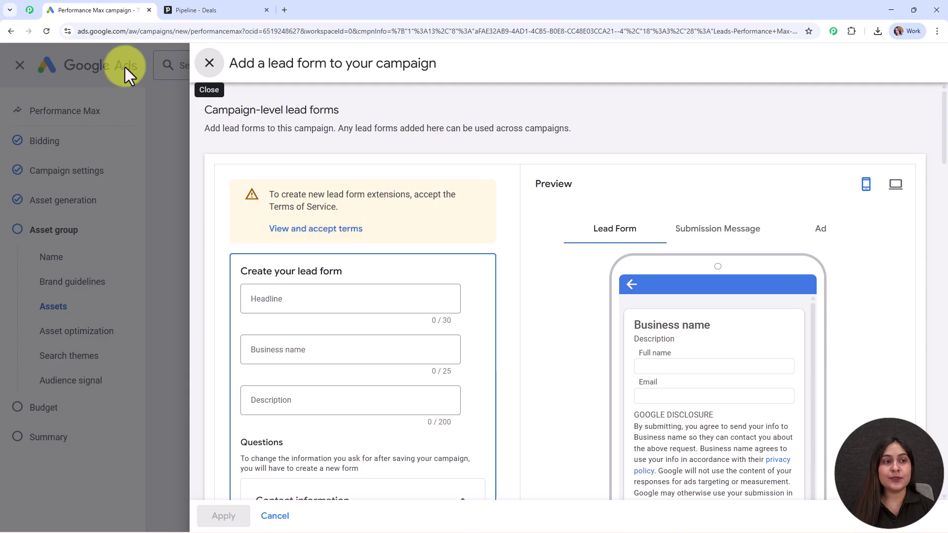
Switch to the Pipedrive 'Pipeline - Deals' tab to check the deals pipeline
click(181, 9)
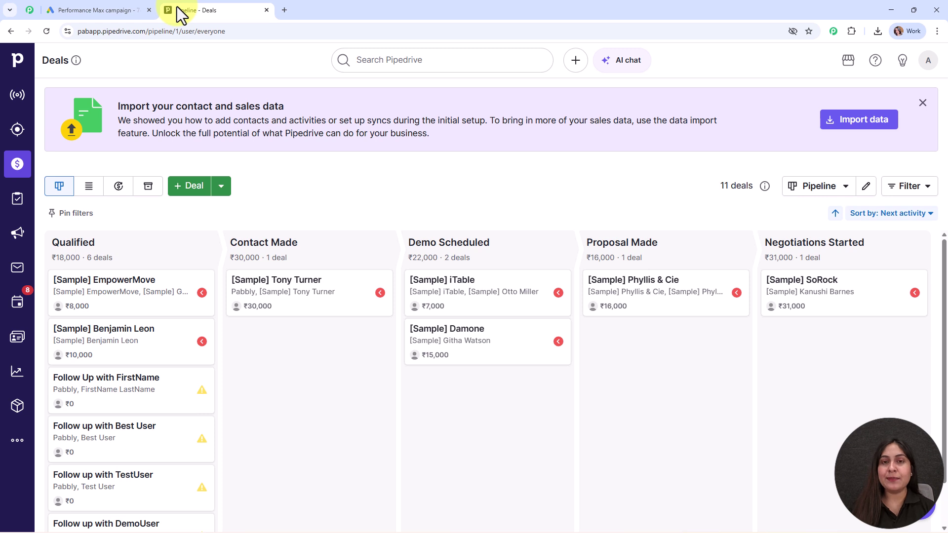
Go to pabbly.com/connect in a new browser tab
click(284, 9)
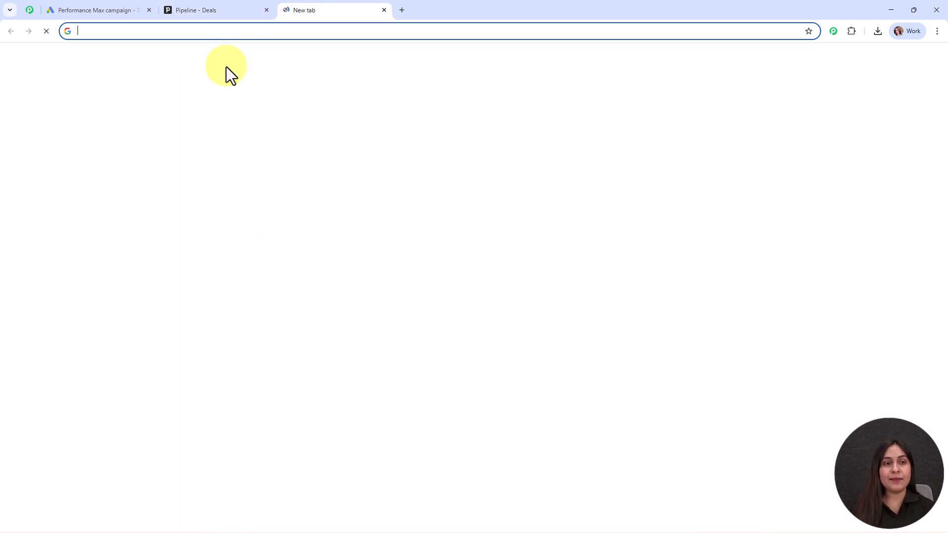
text(pabb)
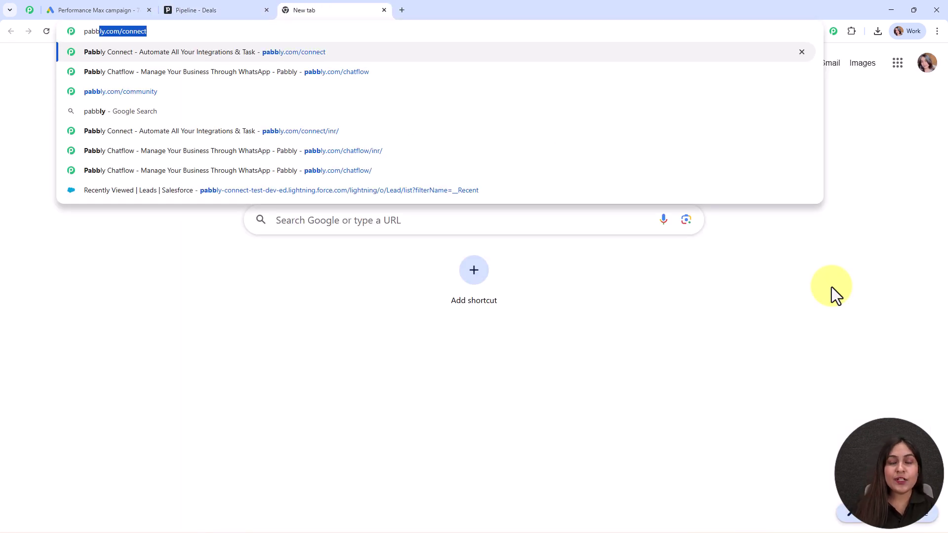
key(Return)
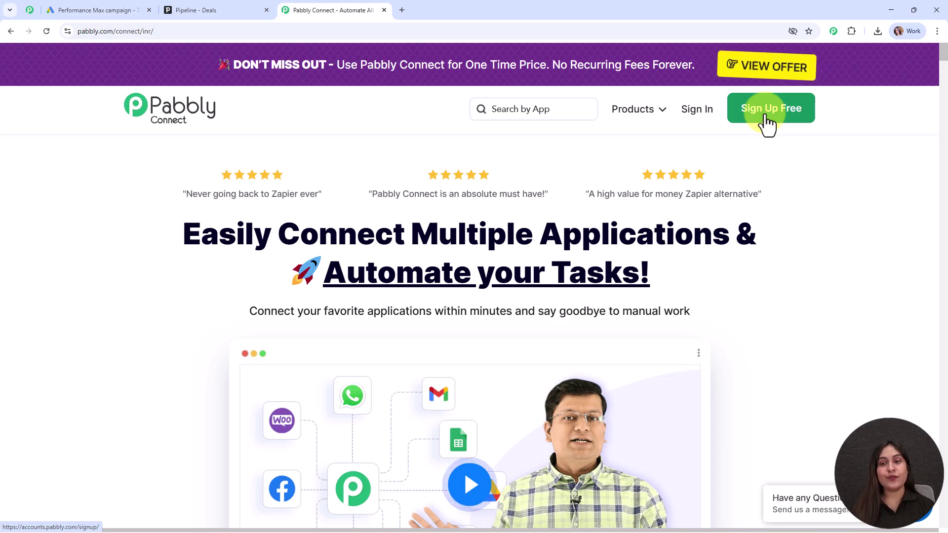
Sign in and launch Pabbly Connect from the All Pabbly Apps list
click(693, 115)
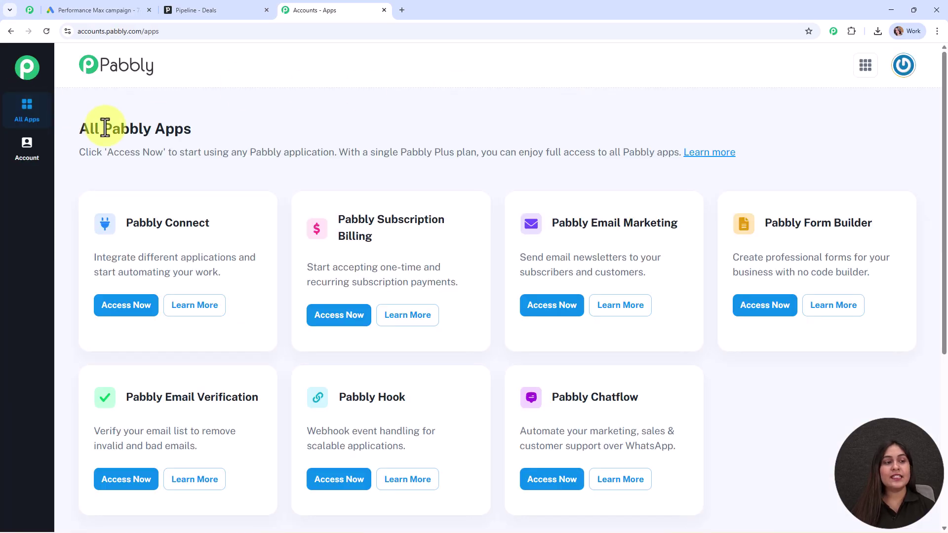
drag(105, 127, 268, 149)
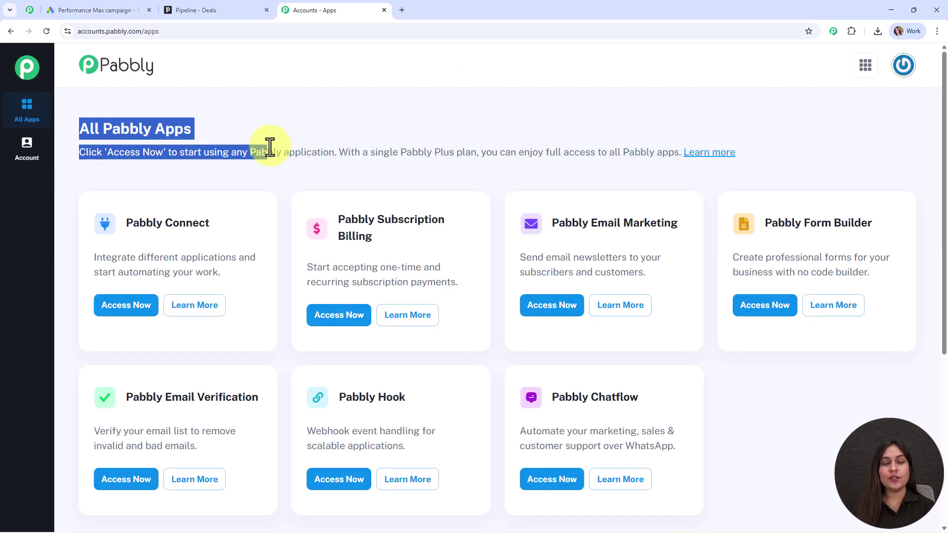
click(529, 141)
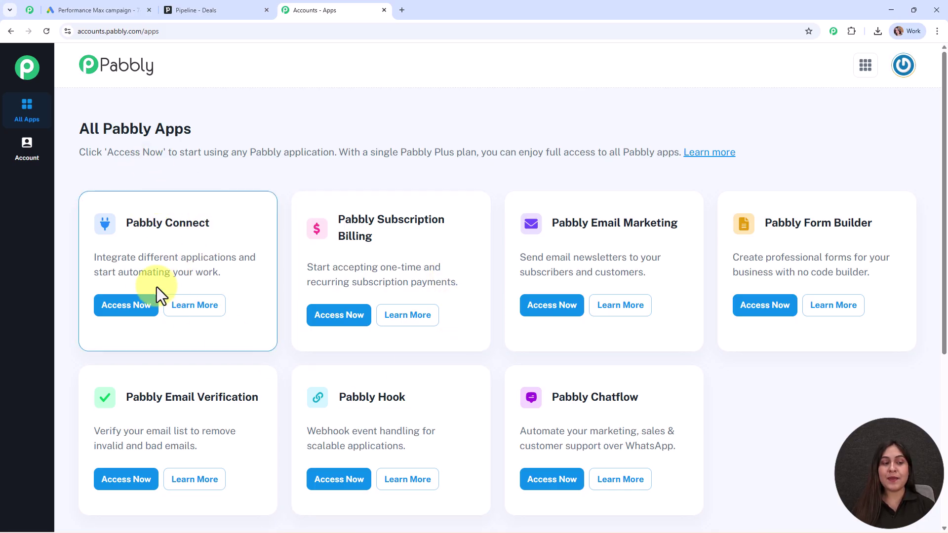
click(140, 306)
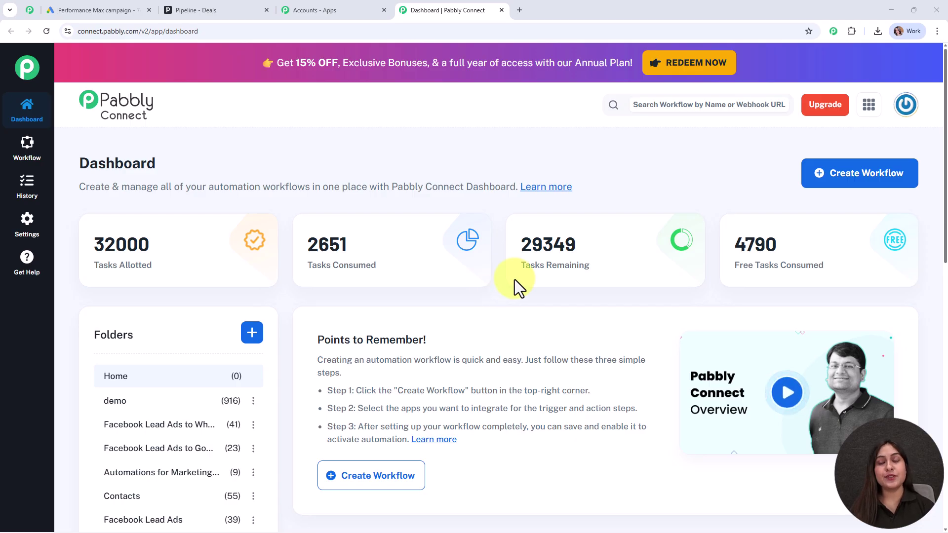
Start a new workflow using the New (Beta) builder
click(890, 191)
drag(353, 183, 229, 181)
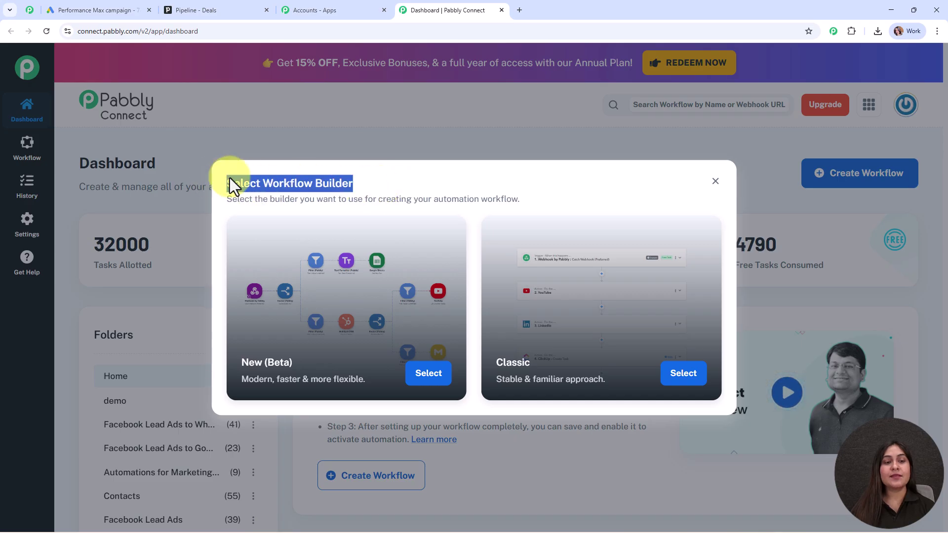
click(416, 178)
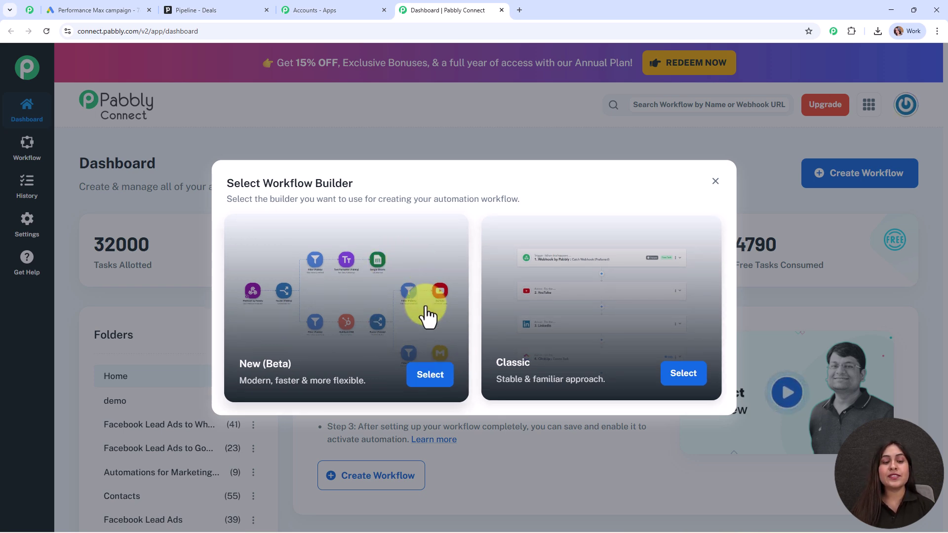
click(431, 375)
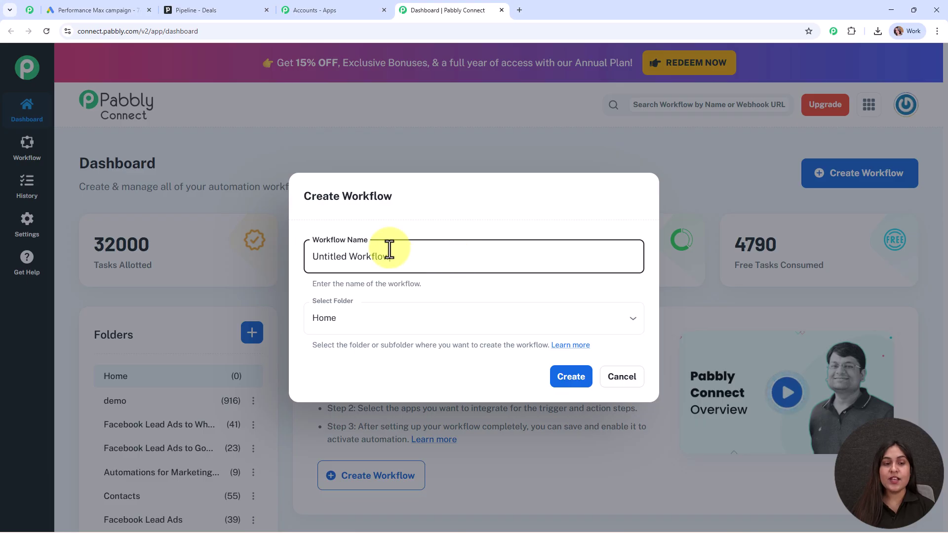
Name the workflow 'Automatically Create Deals from Google Ads Leads in Pipedrive CRM'
drag(408, 253, 299, 252)
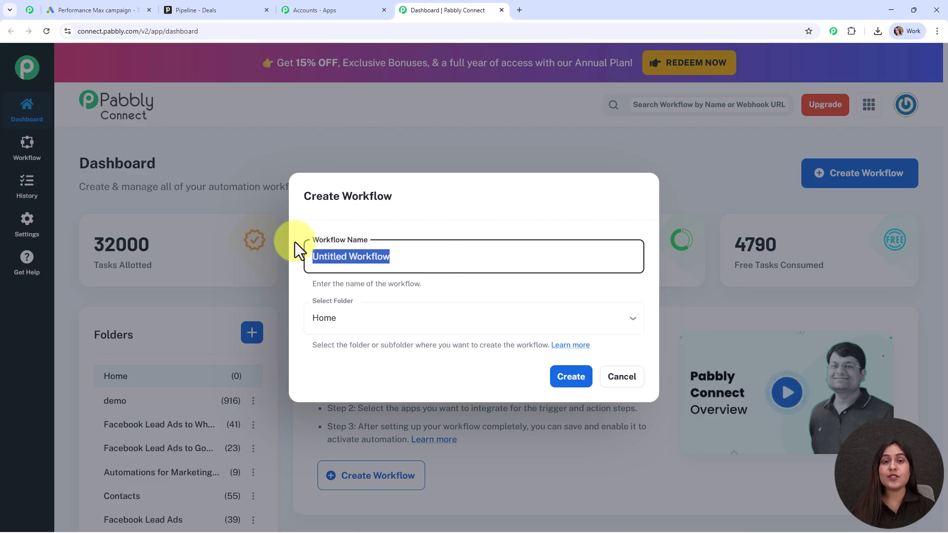
text(Automatically Create Deals from Google Ads Leads in Pipedrive CRM)
drag(312, 255, 624, 267)
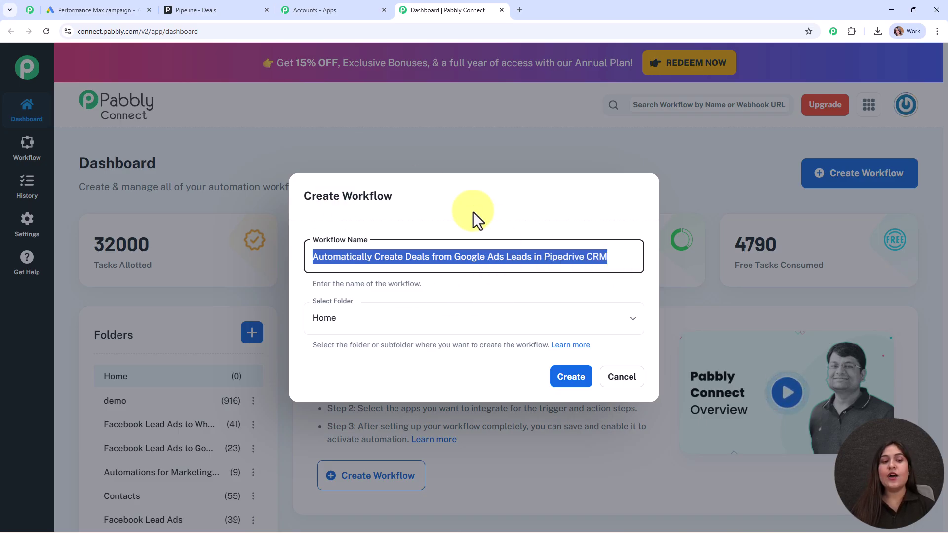
click(488, 288)
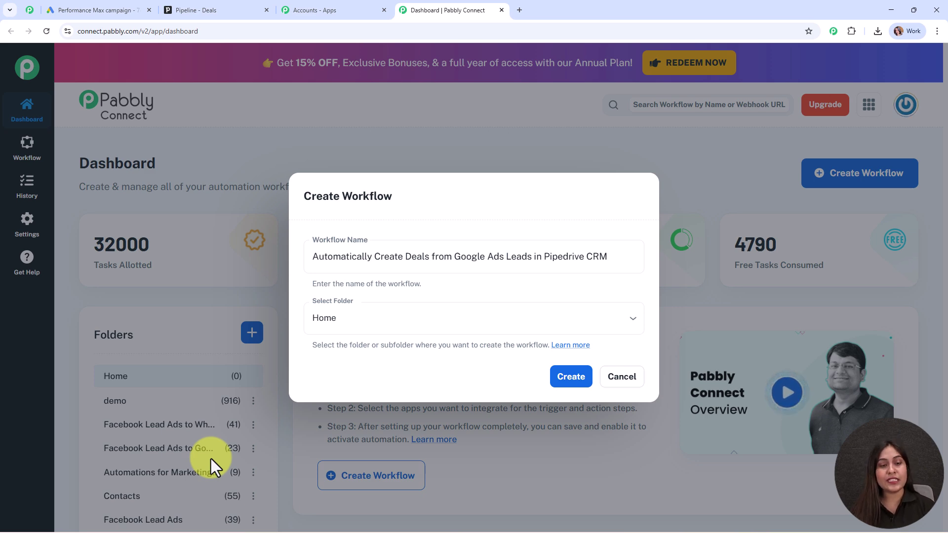
File the workflow in the Automations folder and open the Folders help article
click(433, 328)
scroll(410, 249, down, 1)
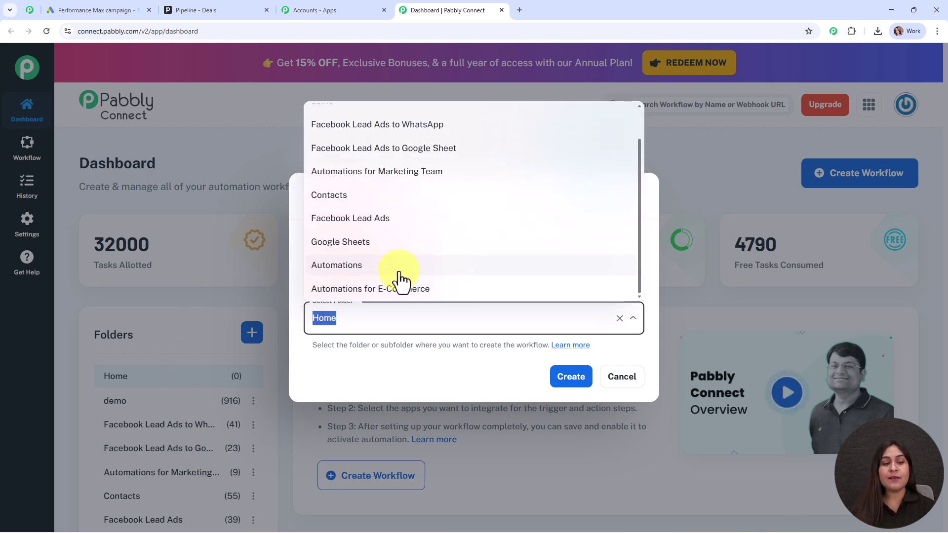
click(398, 266)
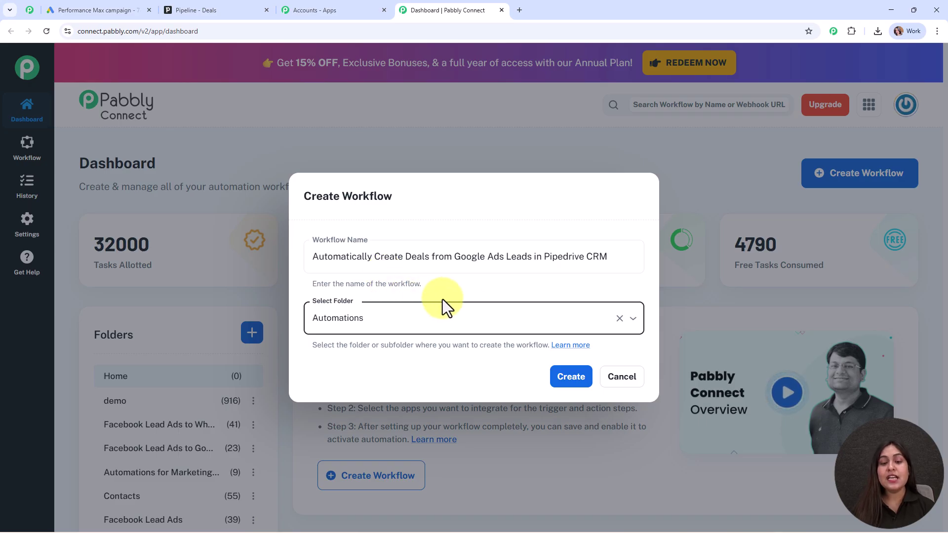
click(574, 346)
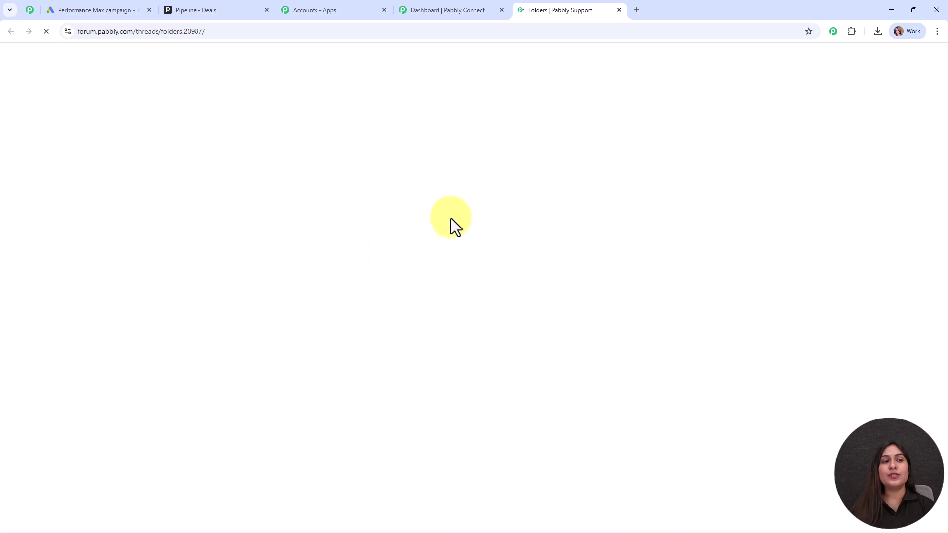
Read through the Folders help thread, then close the forum tab
scroll(464, 250, down, 8)
scroll(463, 250, down, 3)
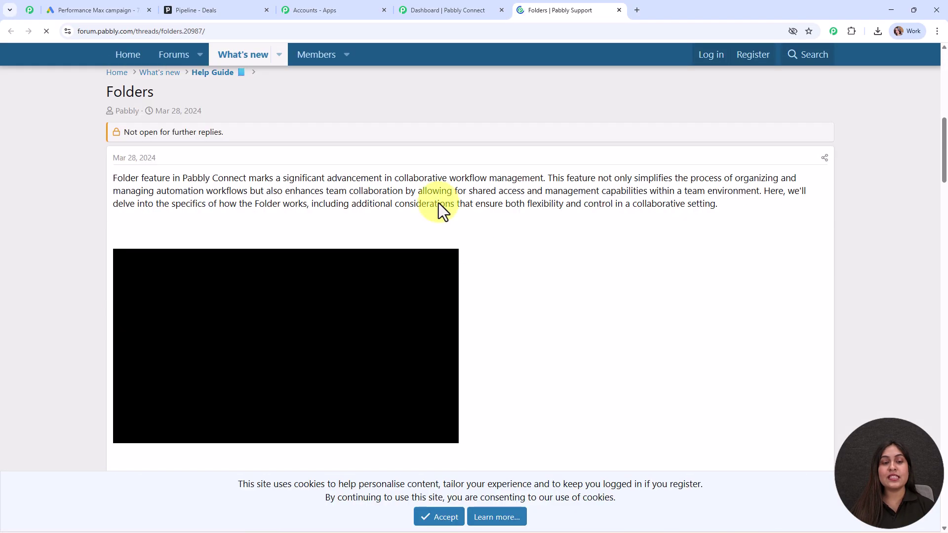
scroll(585, 306, down, 15)
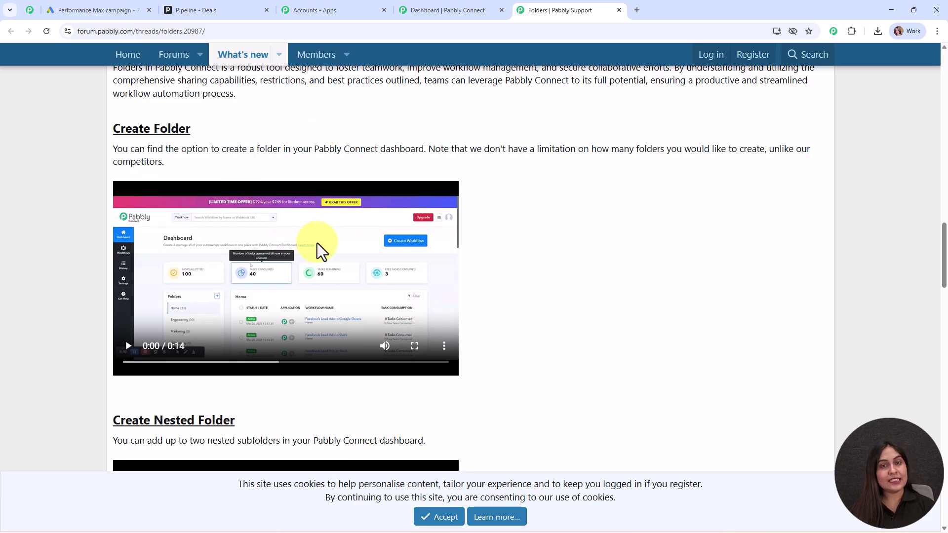
click(618, 10)
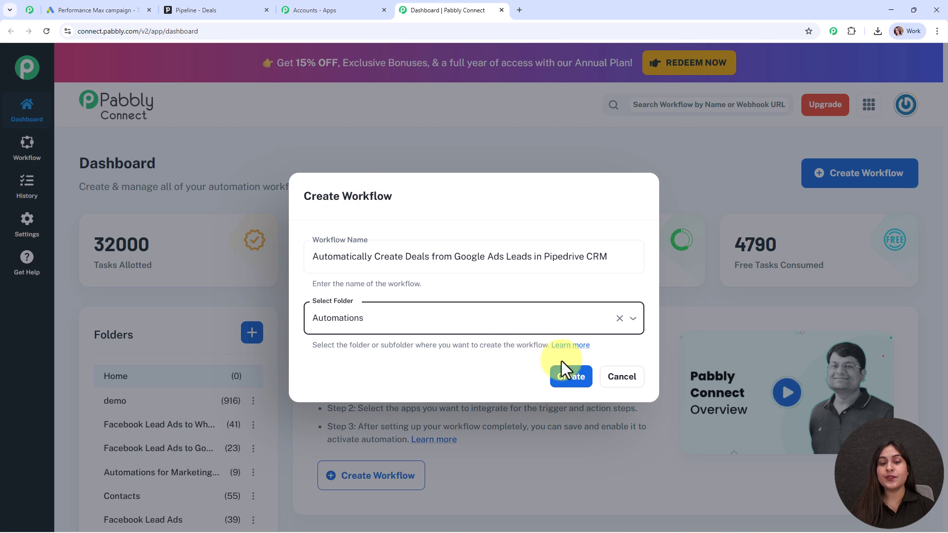
Create the workflow with a Google Ads 'New Lead Form Entry' trigger and connect it
click(571, 377)
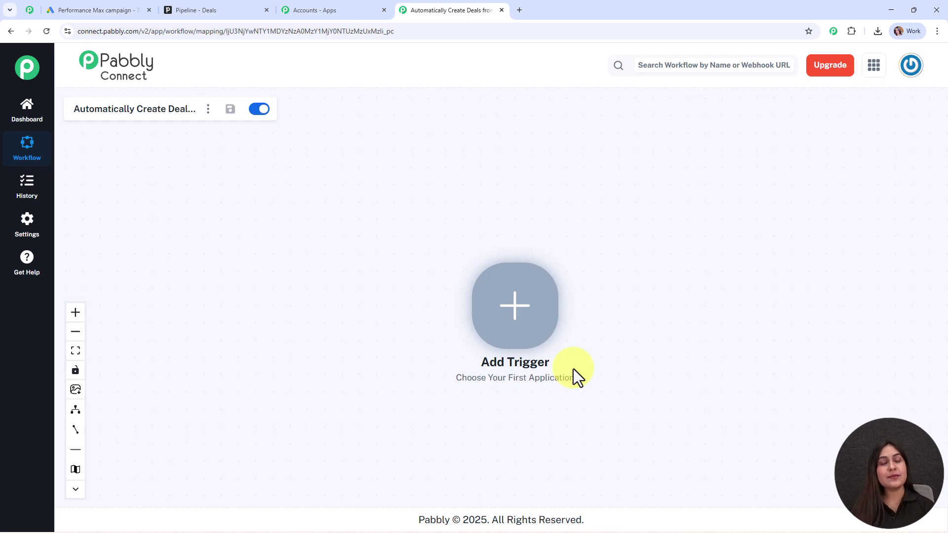
click(511, 323)
click(546, 130)
text(g)
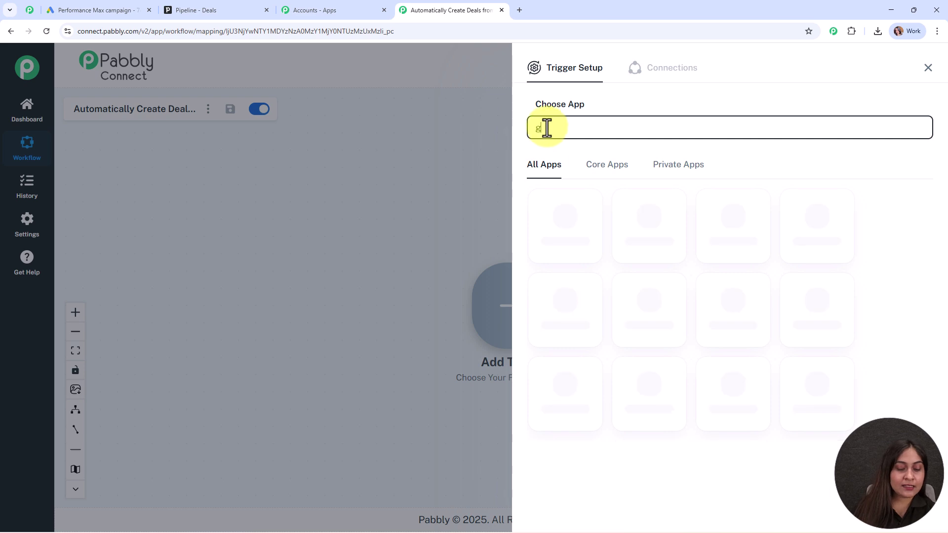
text(oo)
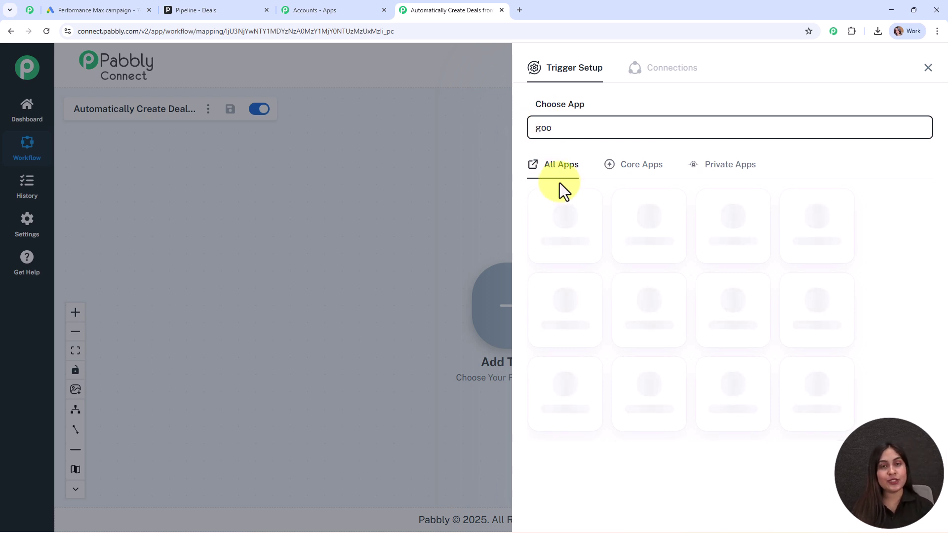
click(725, 227)
click(535, 184)
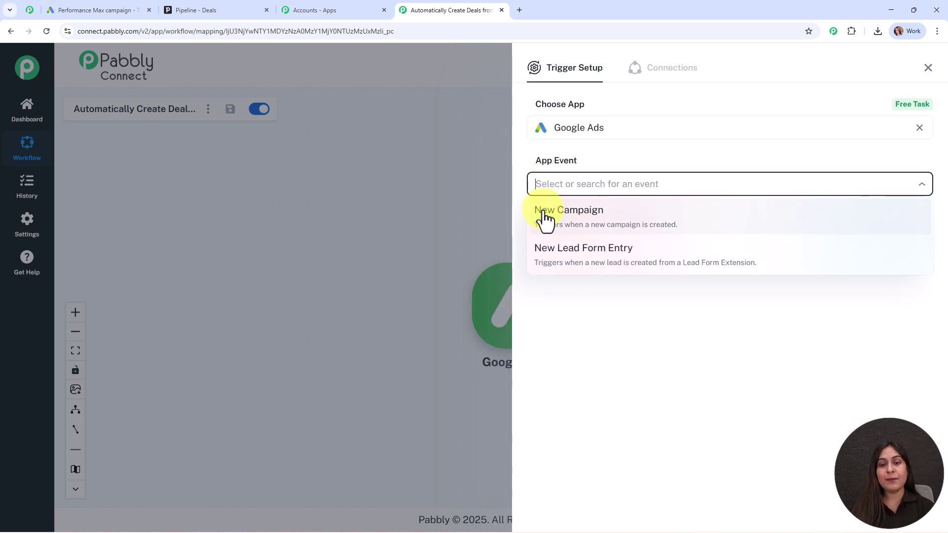
click(565, 266)
click(552, 230)
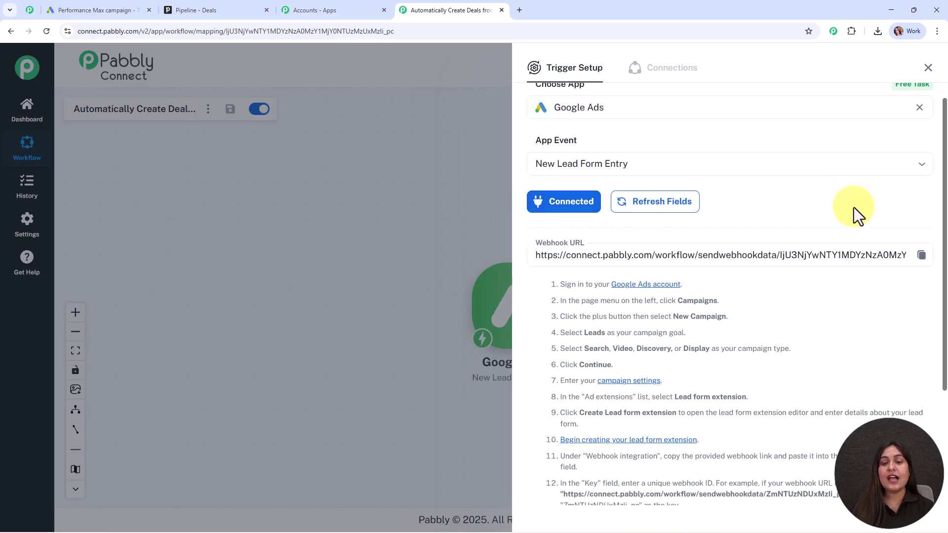
Copy the trigger's webhook URL and return to the Google Ads campaign
scroll(855, 208, down, 2)
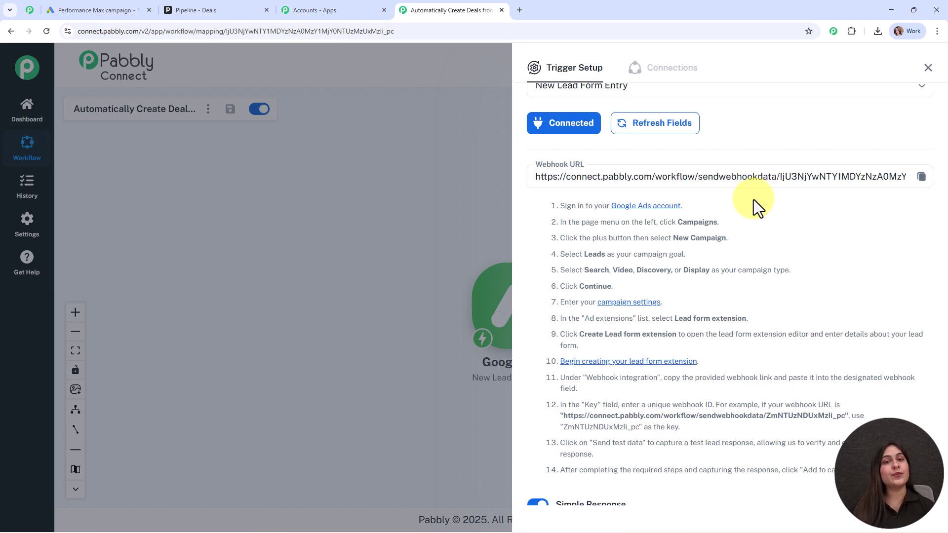
drag(550, 209, 845, 444)
click(921, 178)
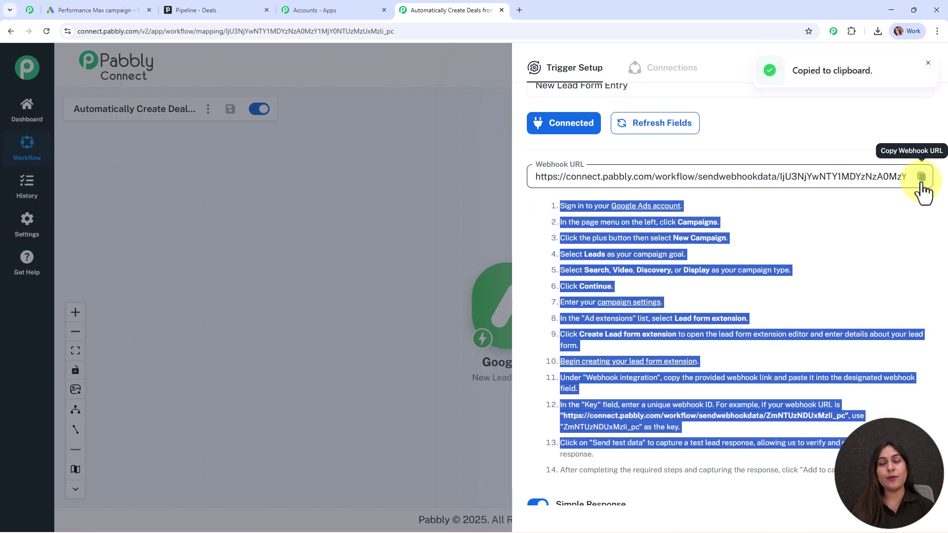
click(884, 232)
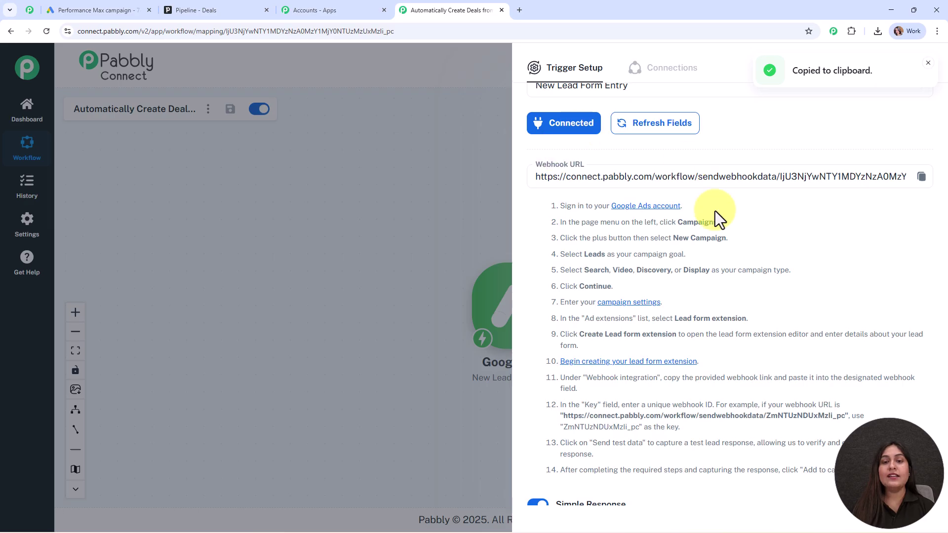
click(75, 5)
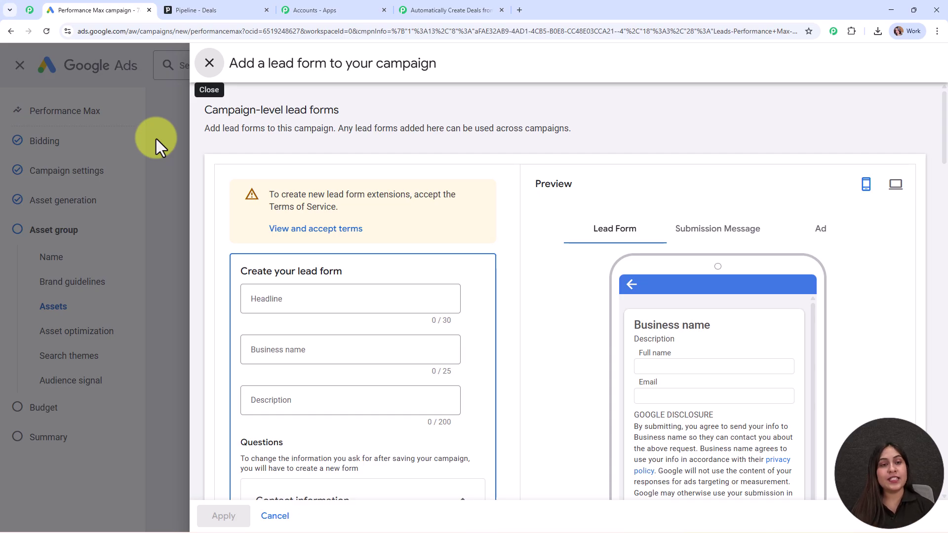
Enter ABC Company as the lead form's business name
scroll(401, 156, down, 2)
click(393, 250)
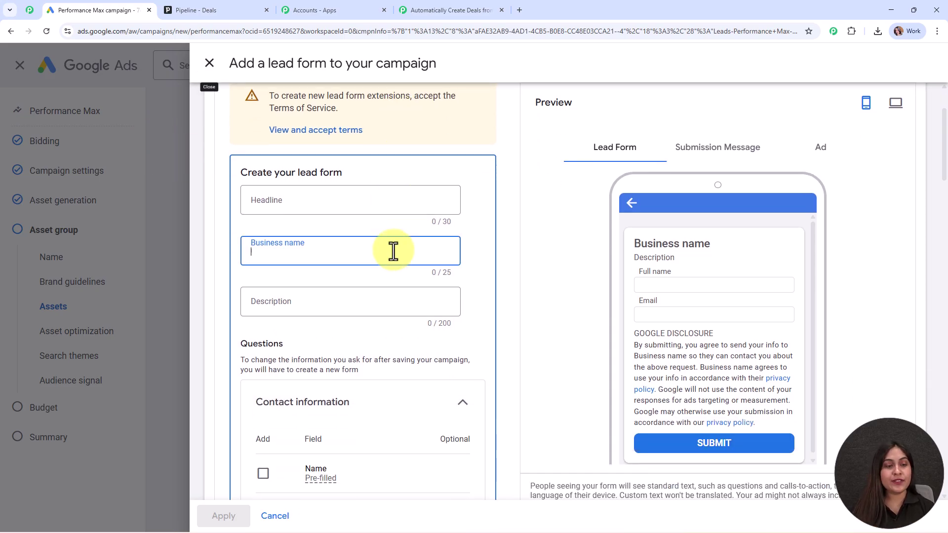
text(ABC )
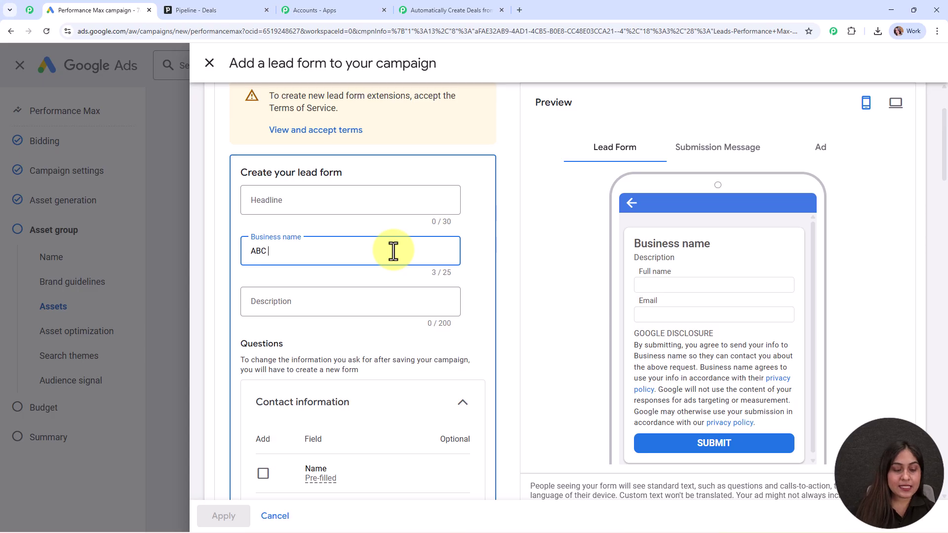
text(Company)
Add Name (first and last), Email, Phone number, City and Company name questions
scroll(400, 253, down, 4)
scroll(400, 253, down, 2)
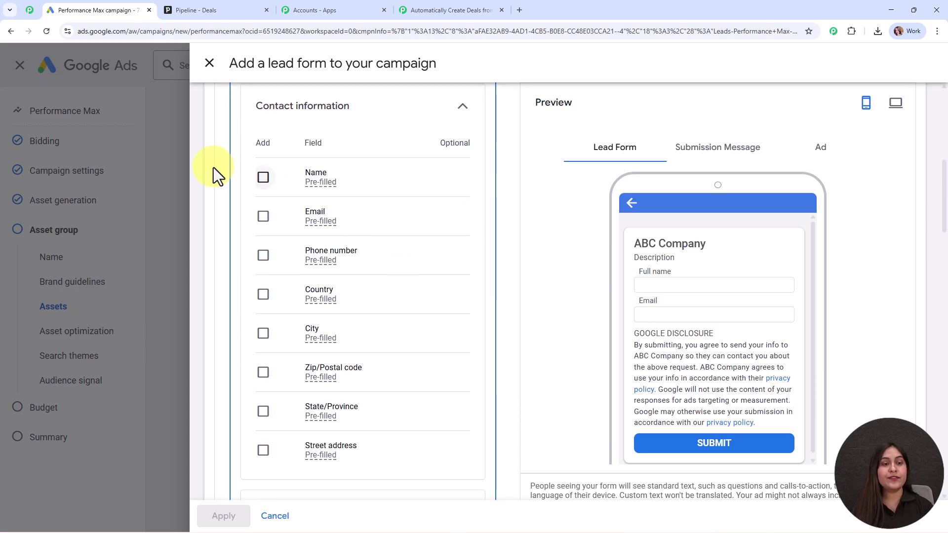
click(263, 177)
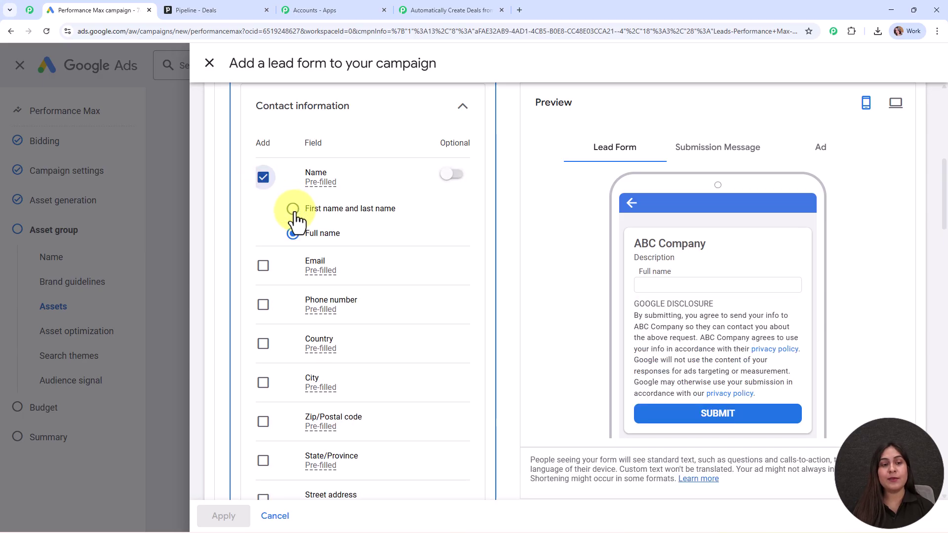
click(294, 209)
scroll(419, 242, down, 2)
click(263, 168)
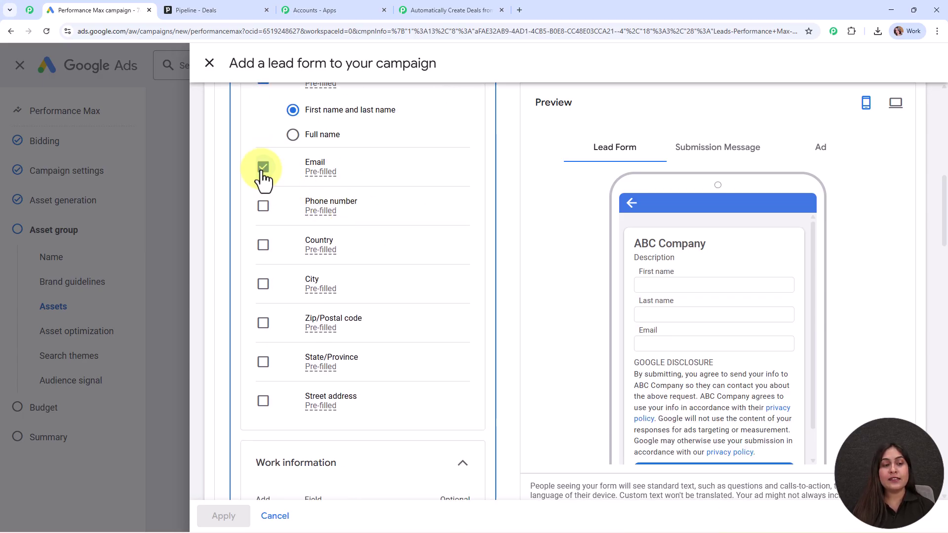
click(264, 207)
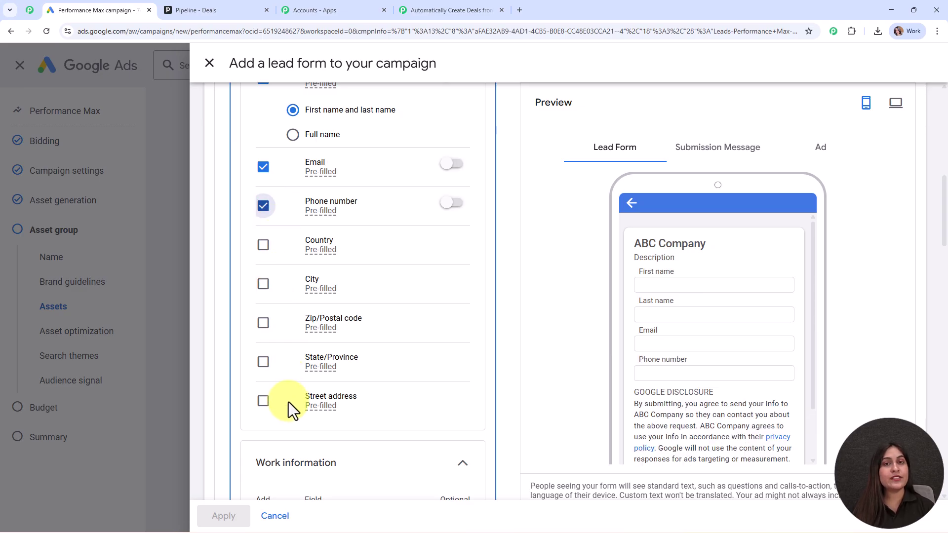
click(261, 289)
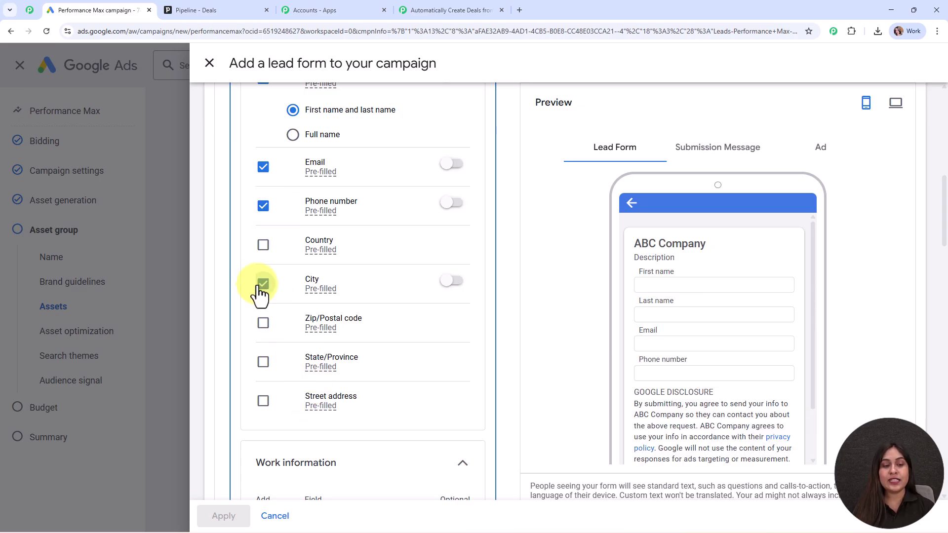
scroll(364, 299, down, 6)
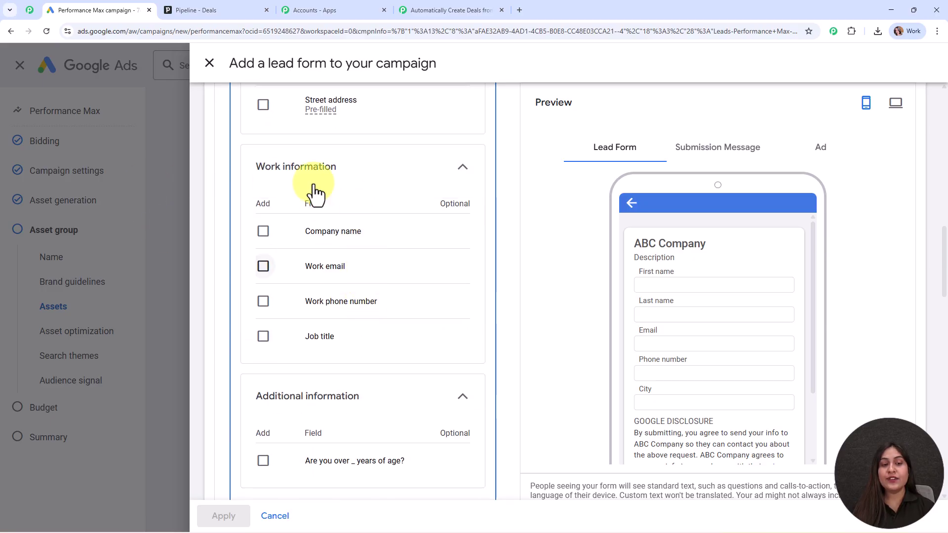
click(266, 235)
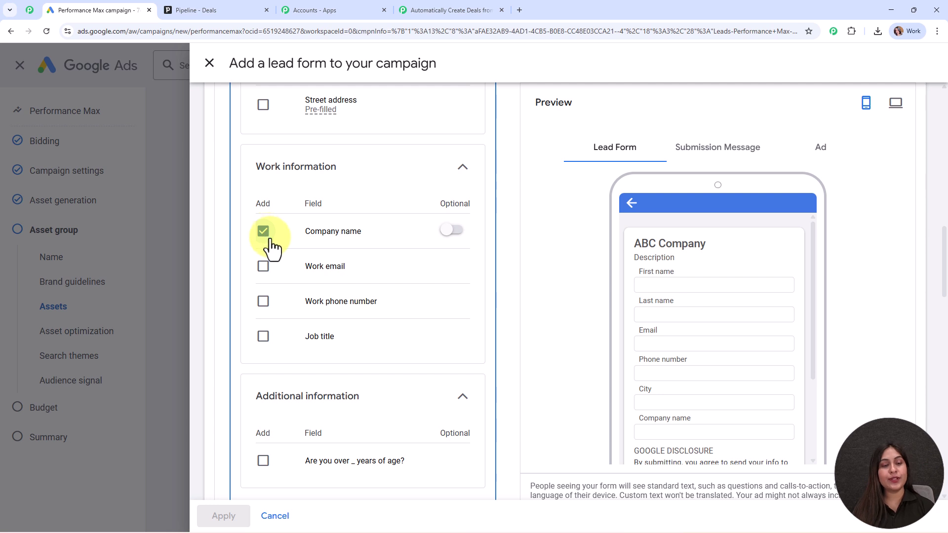
Expand the lead delivery options to reveal the webhook settings
scroll(354, 220, down, 3)
scroll(739, 283, down, 3)
scroll(738, 283, up, 3)
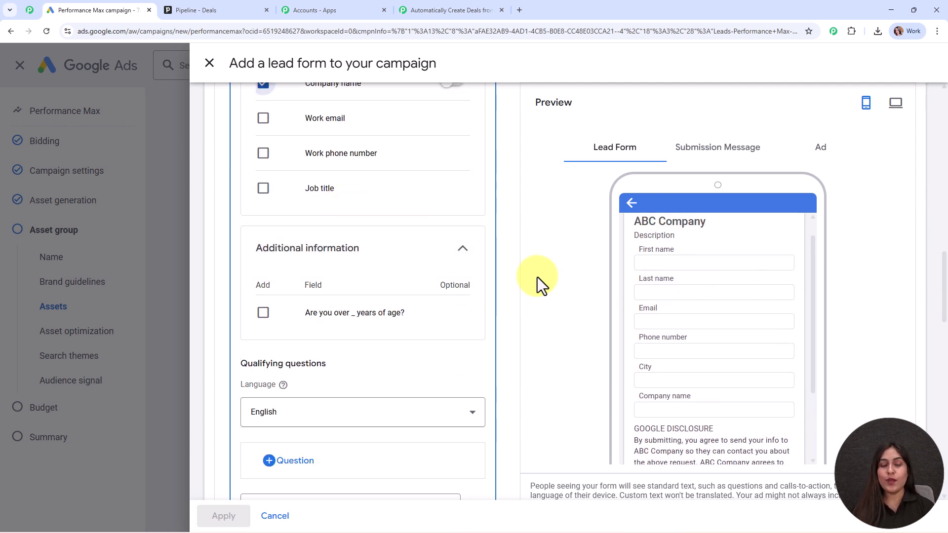
scroll(457, 269, down, 15)
scroll(459, 269, down, 6)
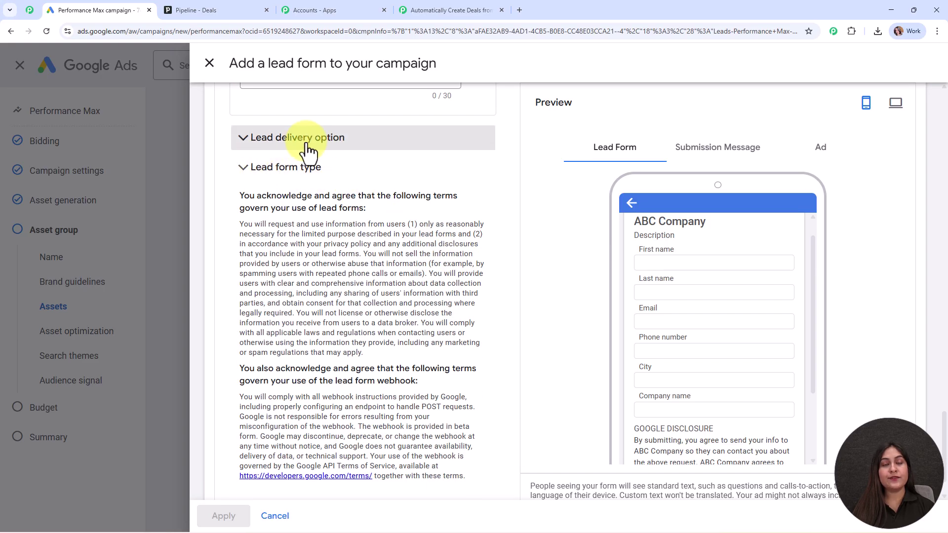
click(307, 144)
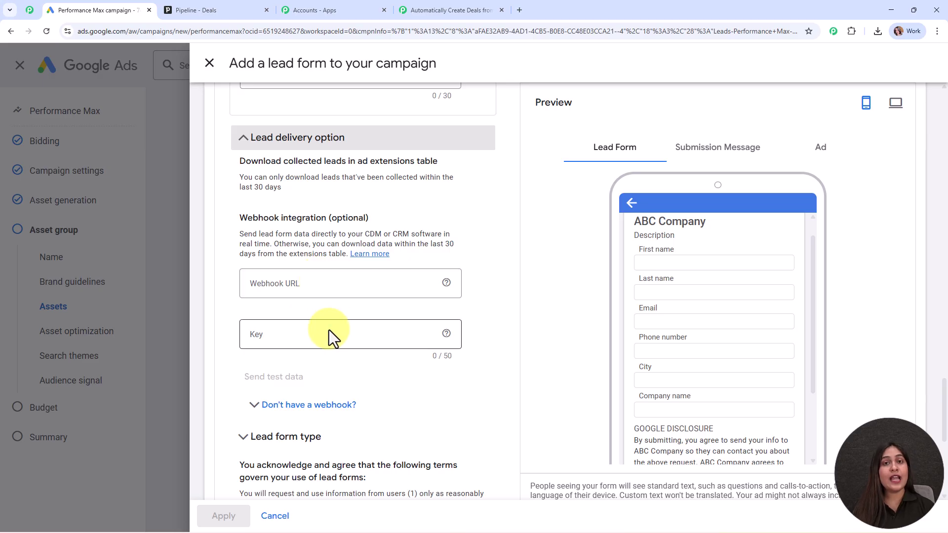
Set the webhook to the Pabbly URL with key 'Test' and send test data
click(316, 286)
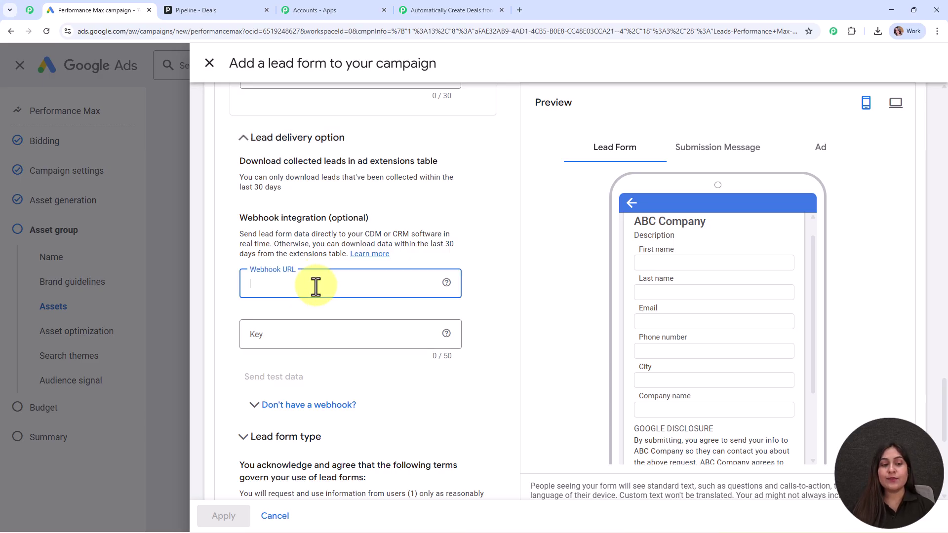
key(ctrl+v)
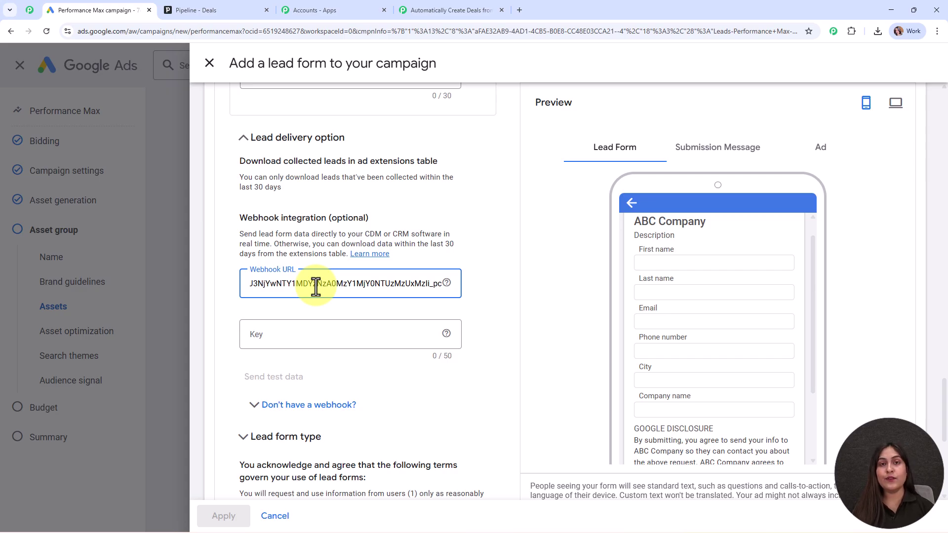
click(324, 330)
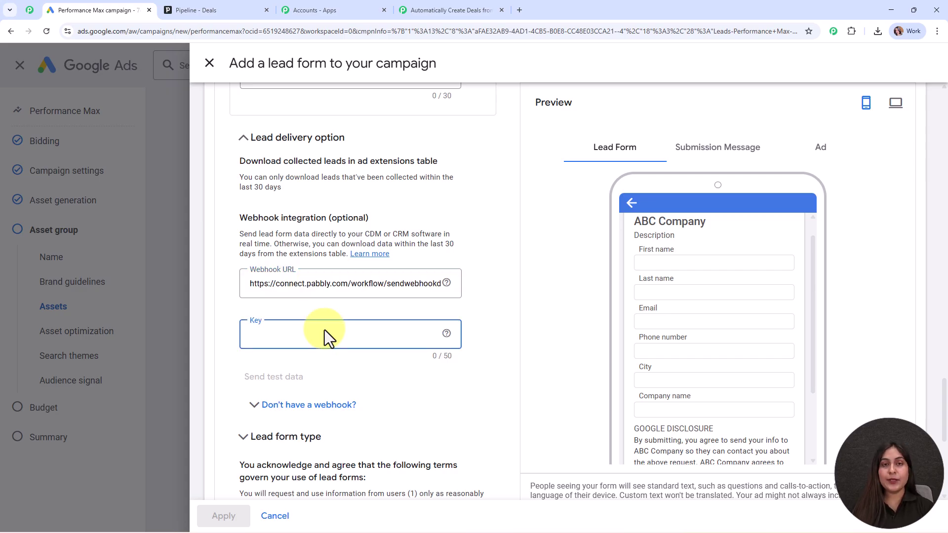
text(Test)
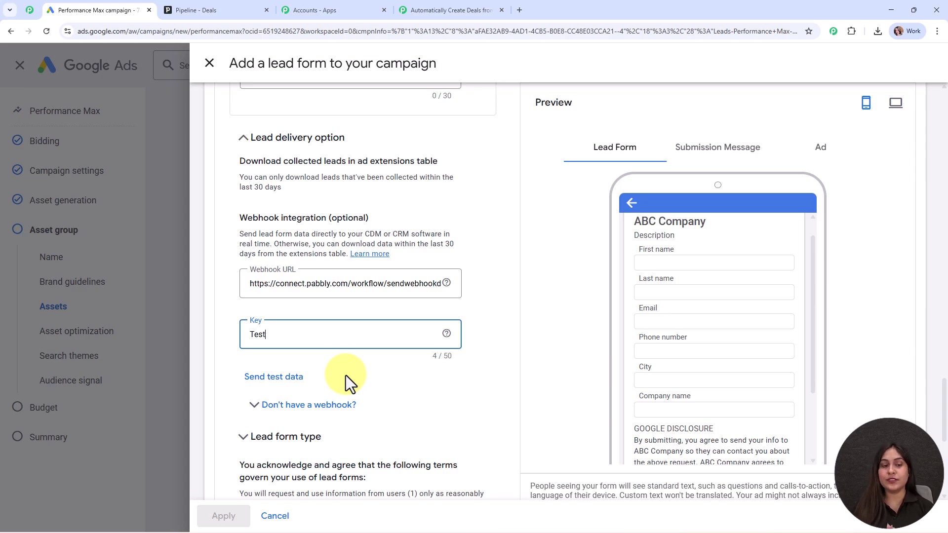
click(273, 378)
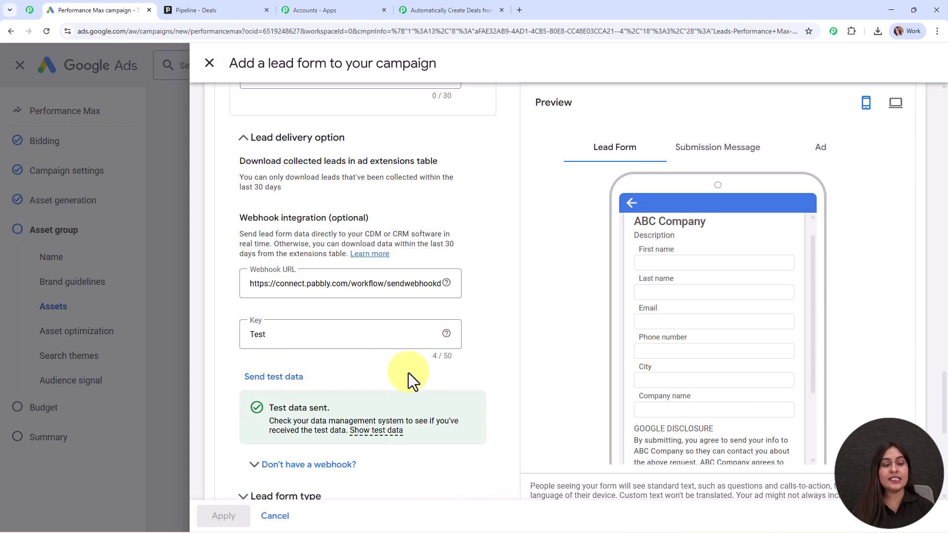
scroll(457, 375, down, 2)
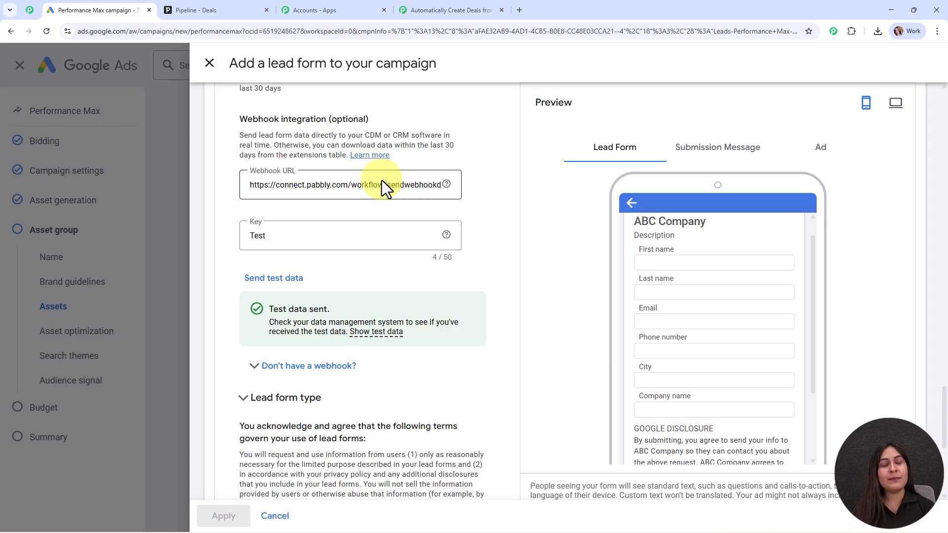
Review the captured test lead's company, city, phone, last name and first name values
click(432, 9)
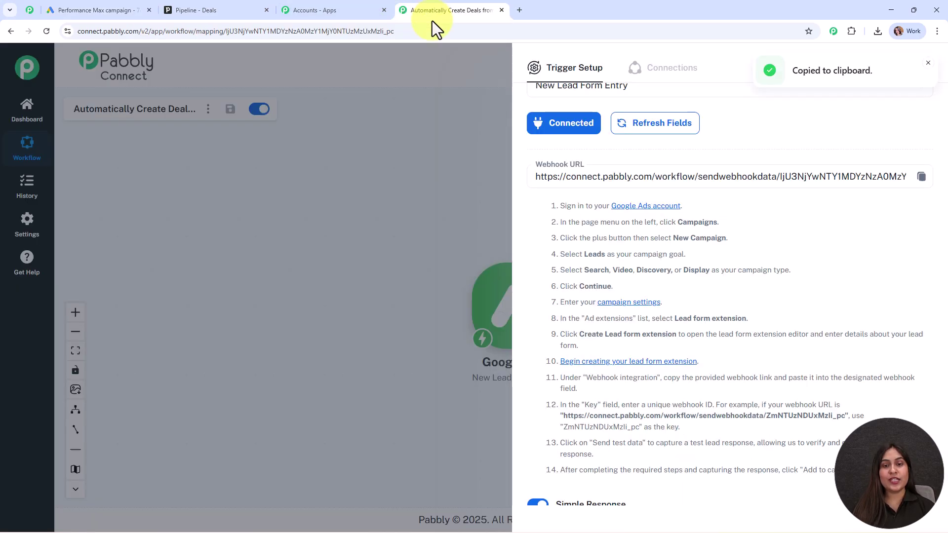
scroll(720, 269, down, 10)
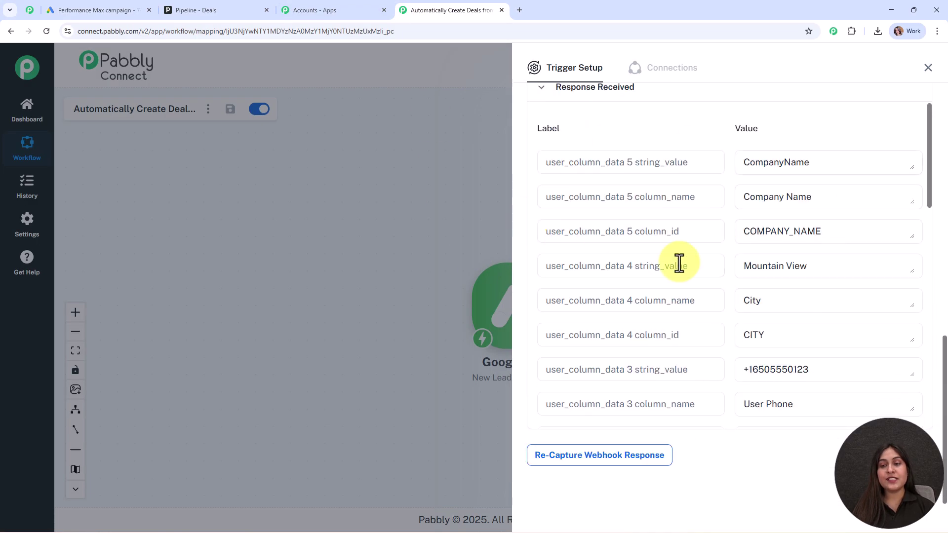
drag(840, 161, 698, 174)
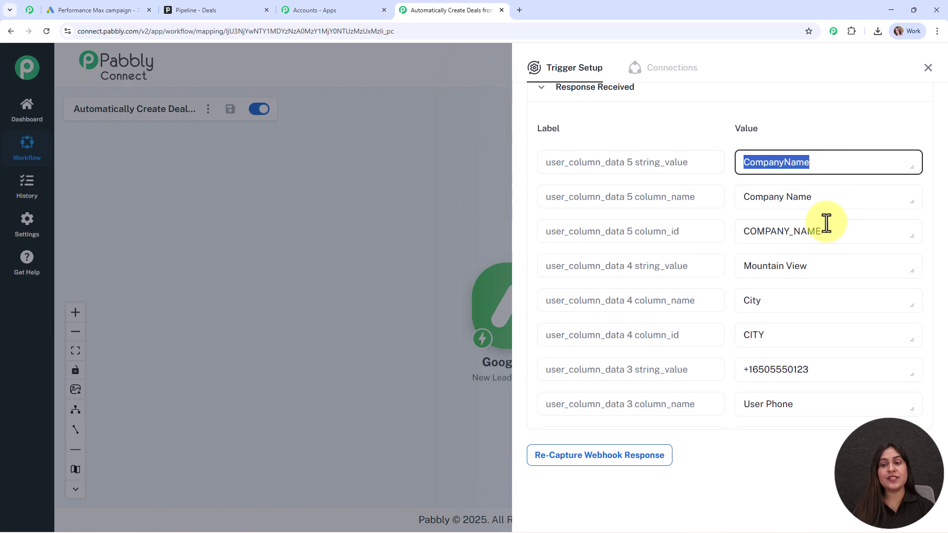
drag(830, 257, 673, 292)
scroll(766, 292, down, 3)
drag(838, 226, 639, 252)
drag(838, 330, 684, 349)
scroll(810, 301, down, 3)
drag(822, 277, 695, 291)
double_click(749, 292)
scroll(846, 273, down, 3)
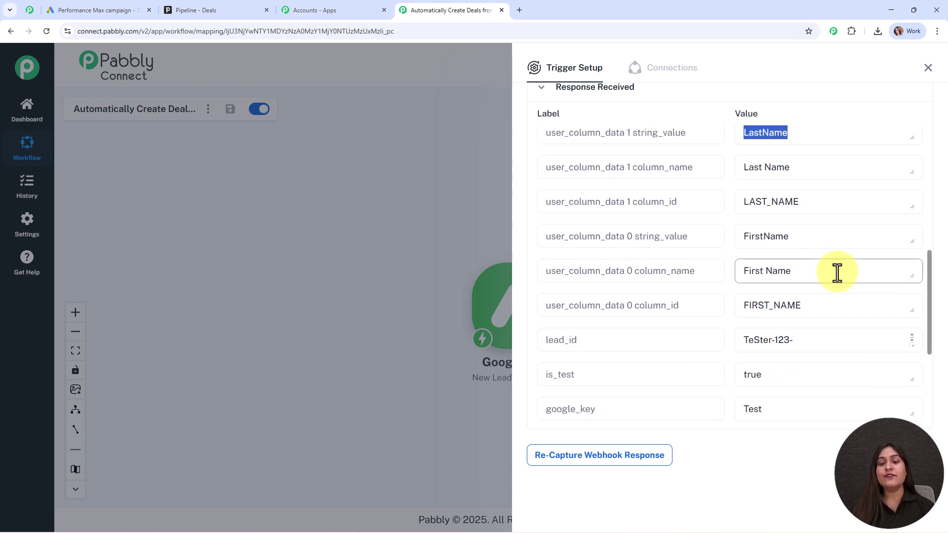
click(838, 272)
drag(821, 235, 691, 258)
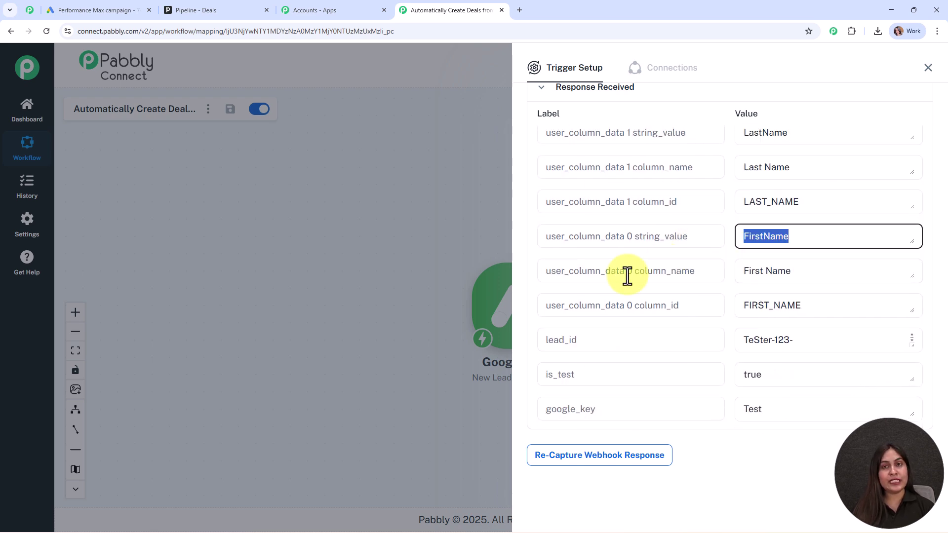
click(929, 68)
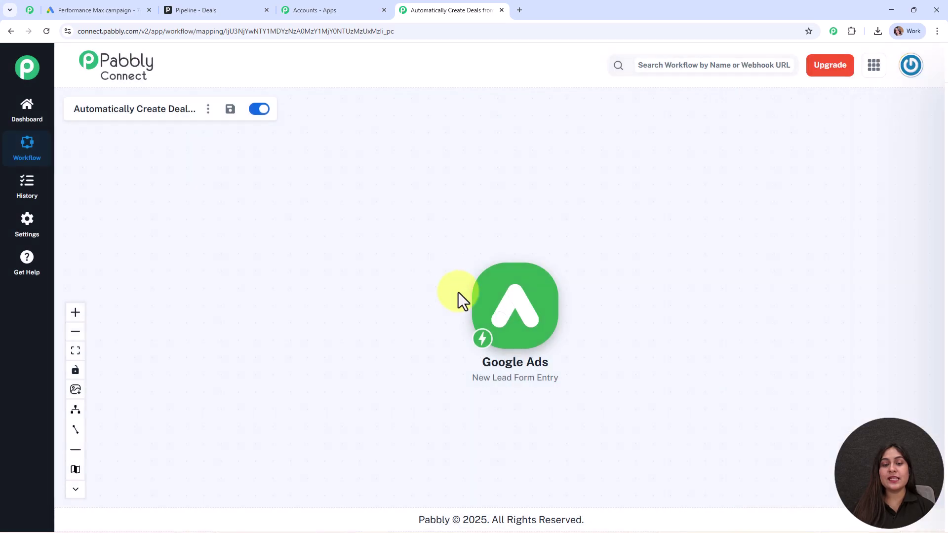
drag(514, 296, 356, 244)
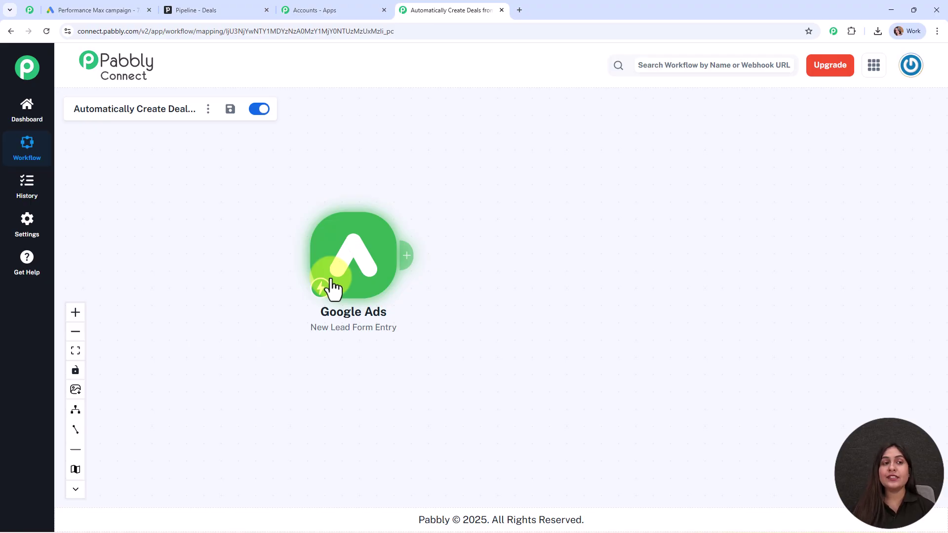
click(178, 10)
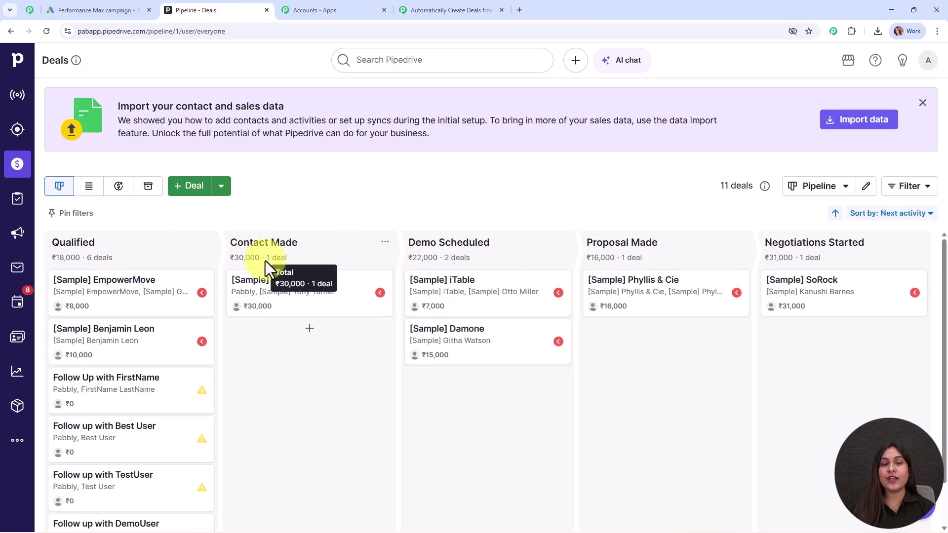
click(398, 9)
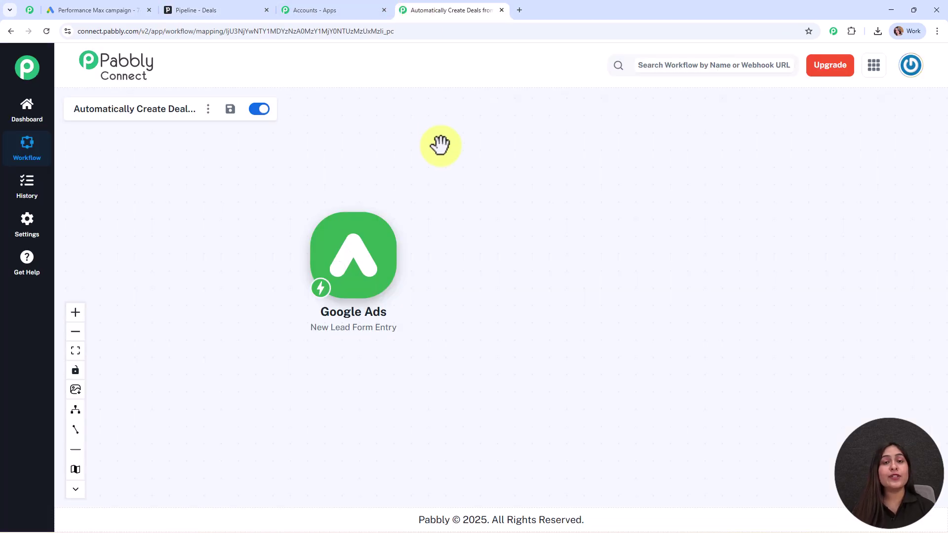
click(183, 9)
click(415, 9)
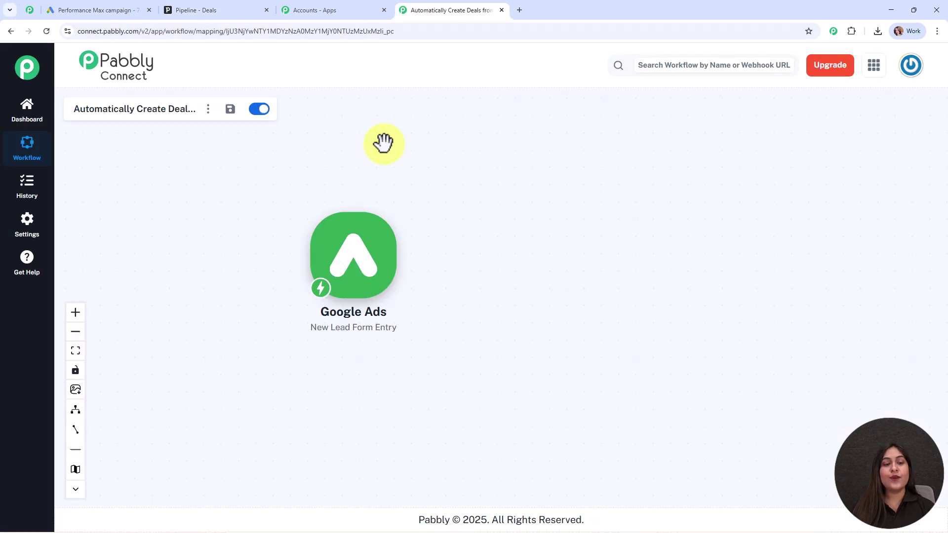
Add a Pipedrive 'Create a Person' action after the trigger and start a new Pipedrive connection
click(407, 257)
text(pipe)
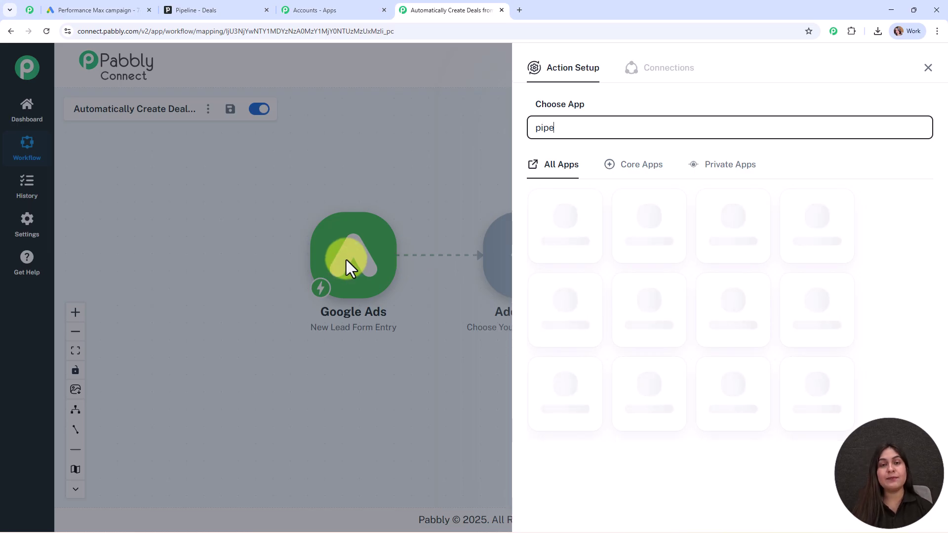
click(741, 233)
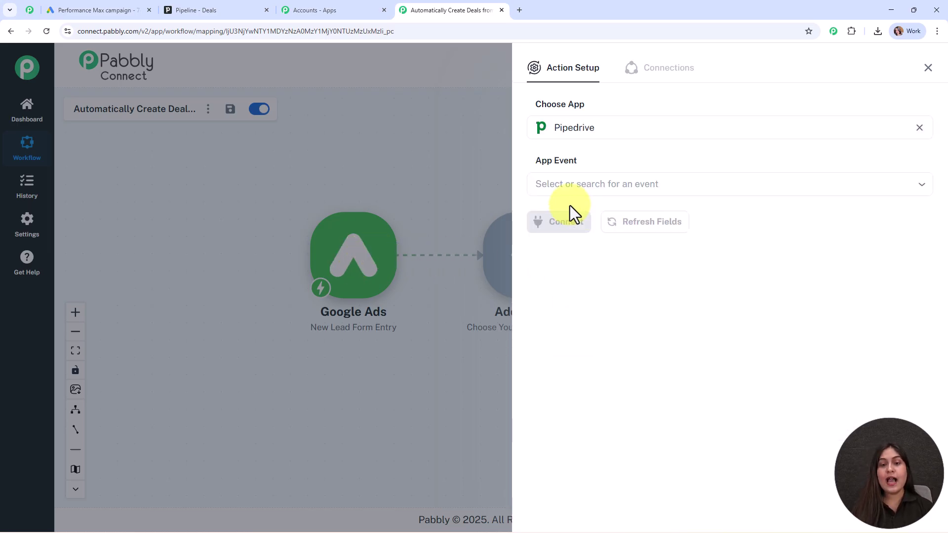
click(567, 186)
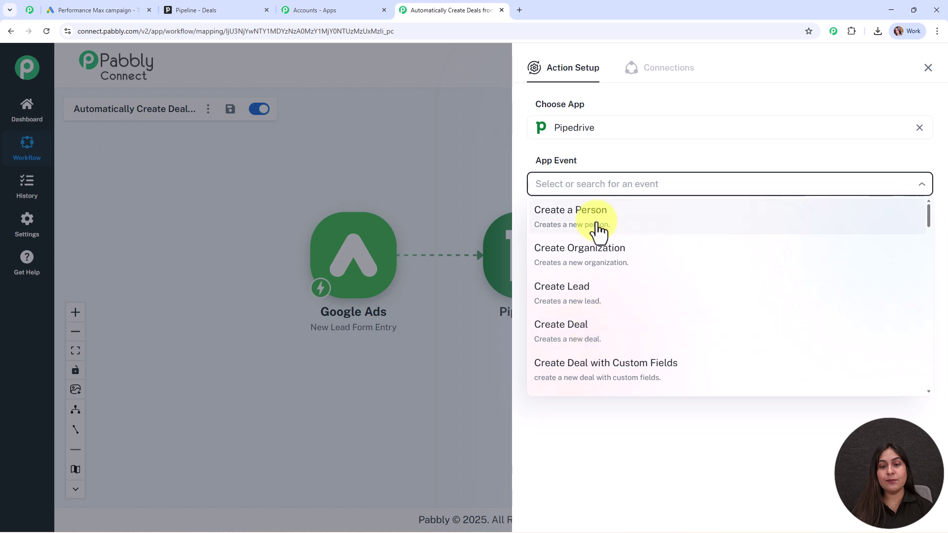
click(595, 218)
click(543, 224)
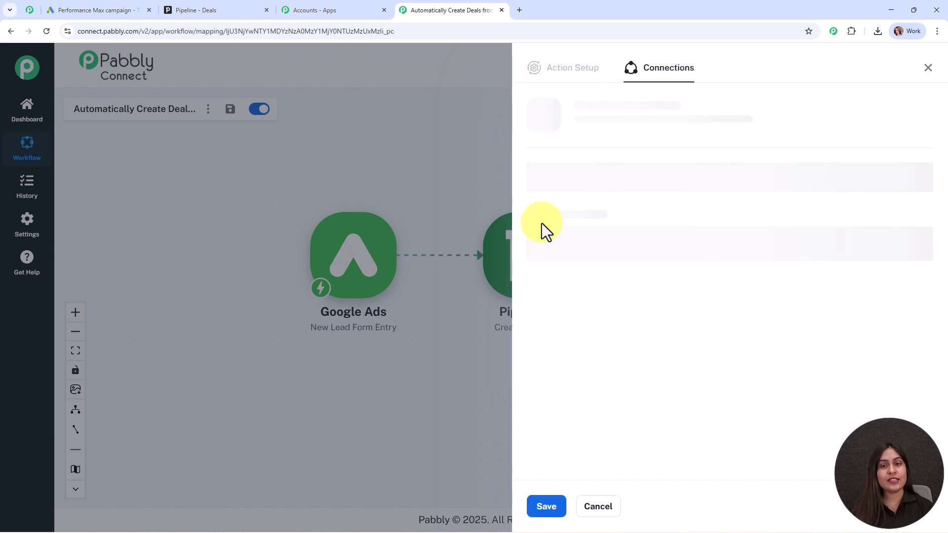
click(532, 160)
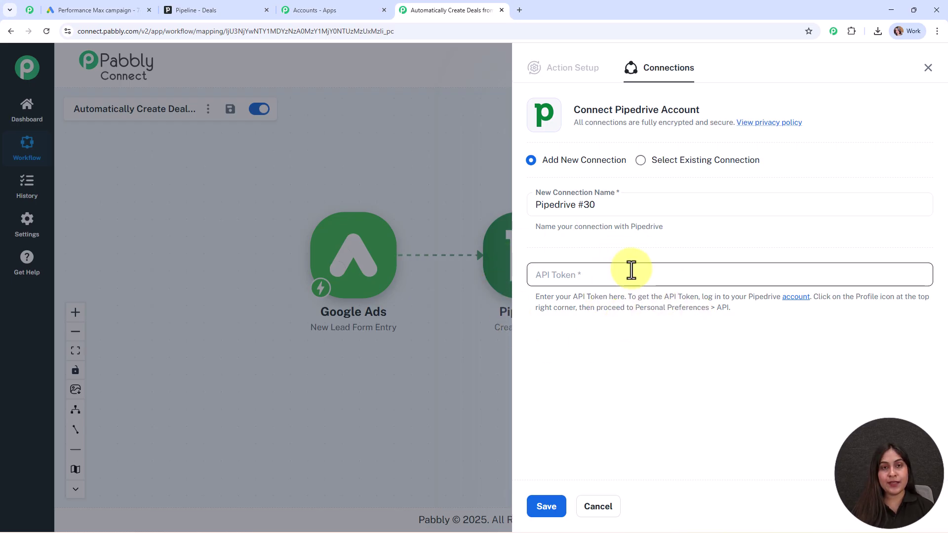
click(236, 11)
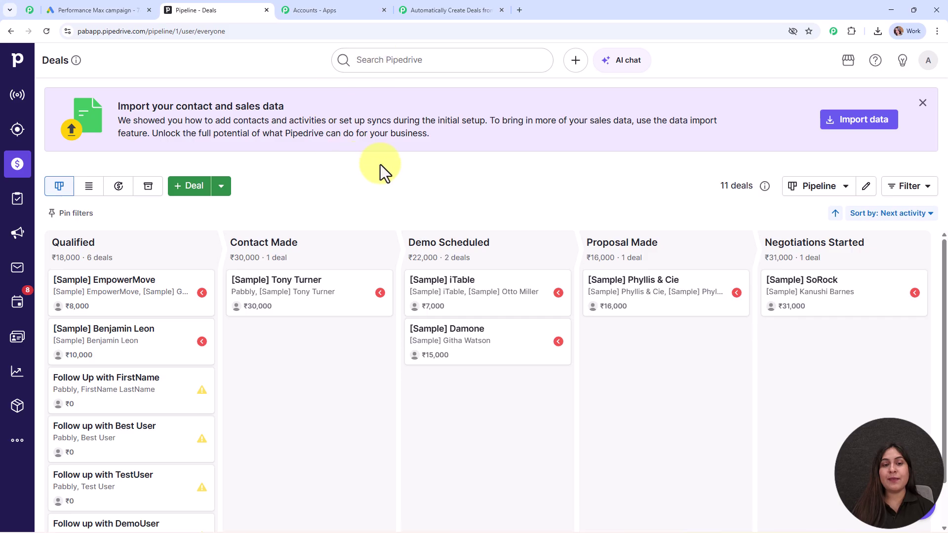
Copy the personal API token from Pipedrive's Personal preferences API settings
click(928, 60)
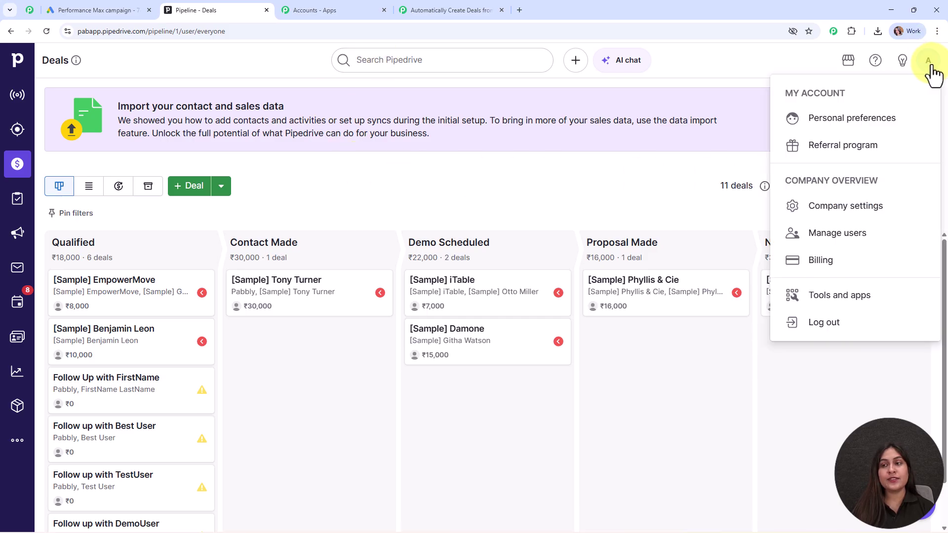
click(846, 132)
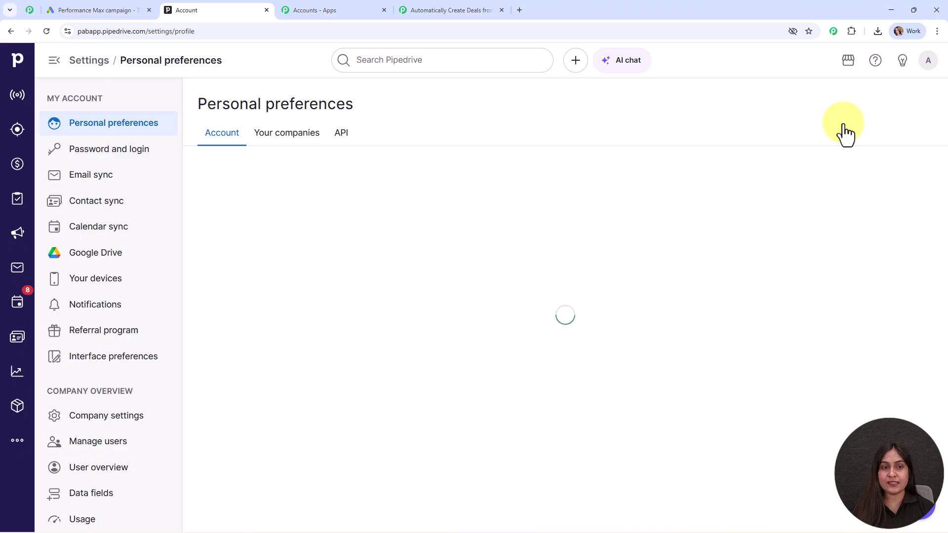
click(343, 133)
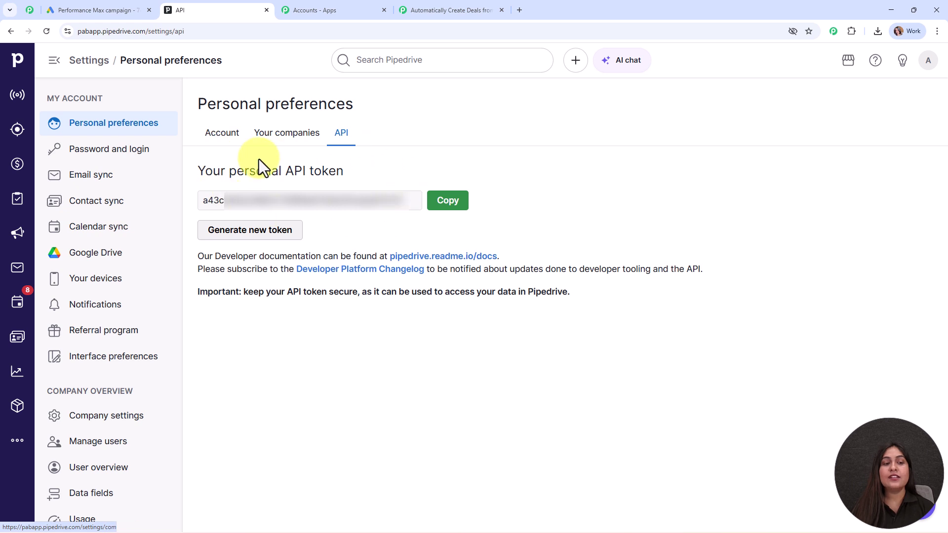
click(331, 200)
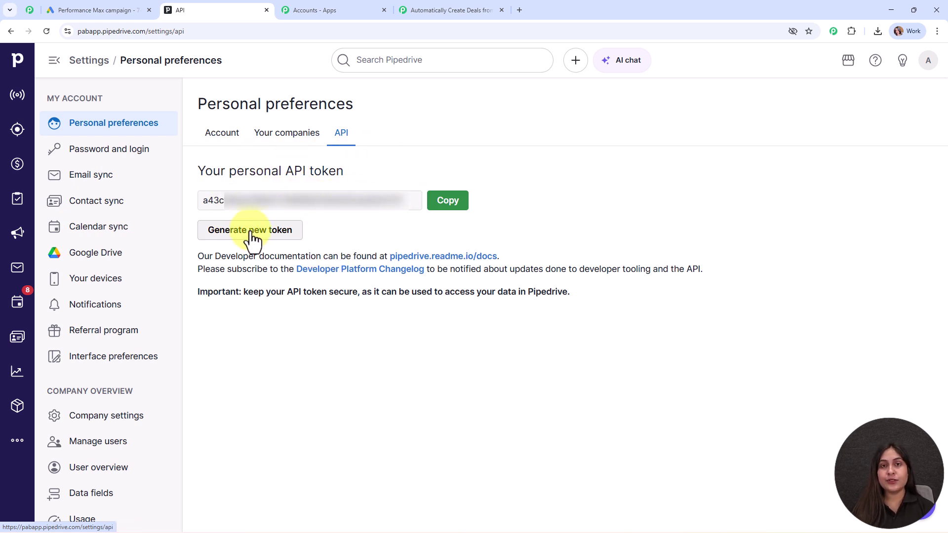
click(459, 212)
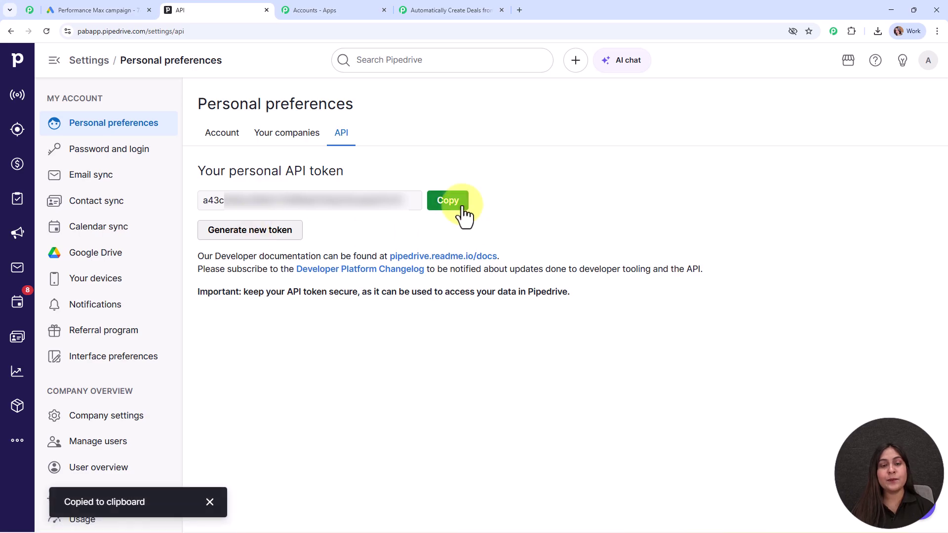
click(435, 14)
Paste the API token into the Pipedrive connection and save it
click(573, 279)
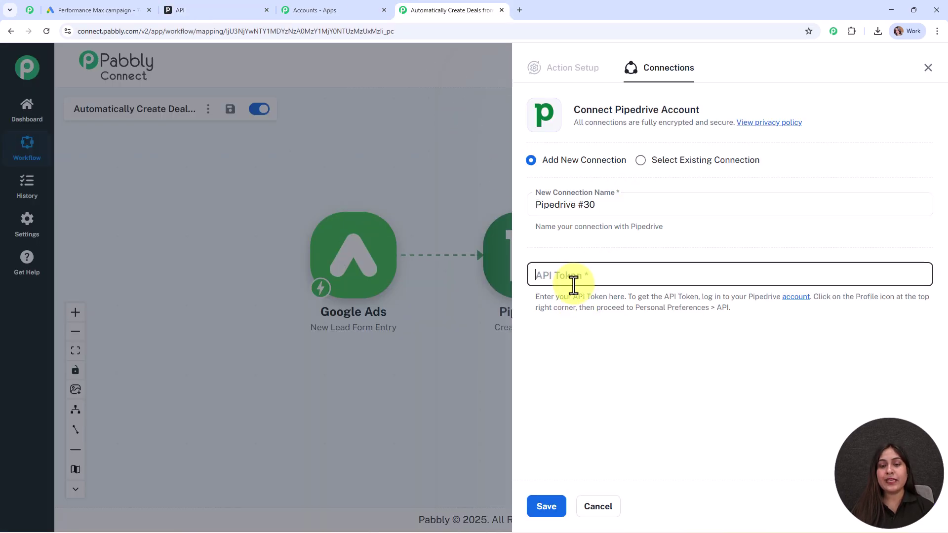
right_click(575, 285)
click(617, 405)
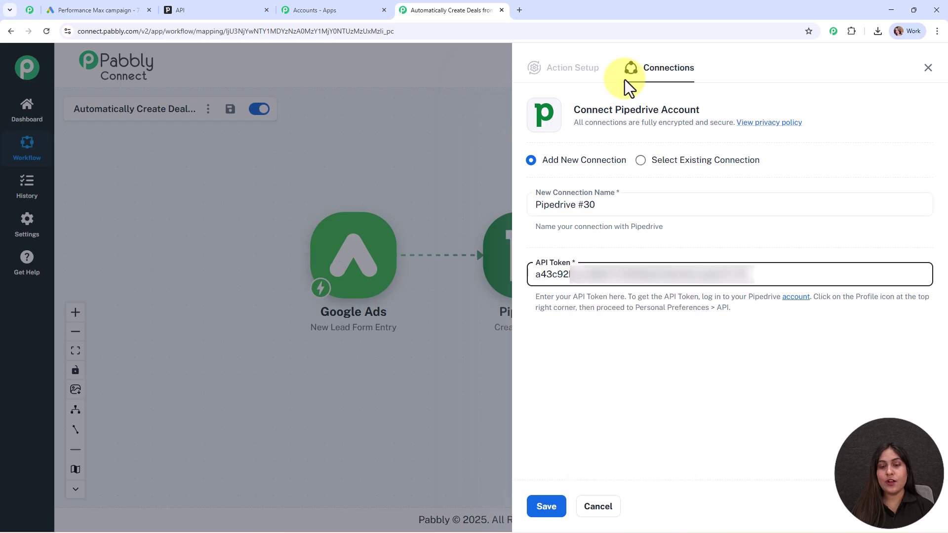
click(545, 509)
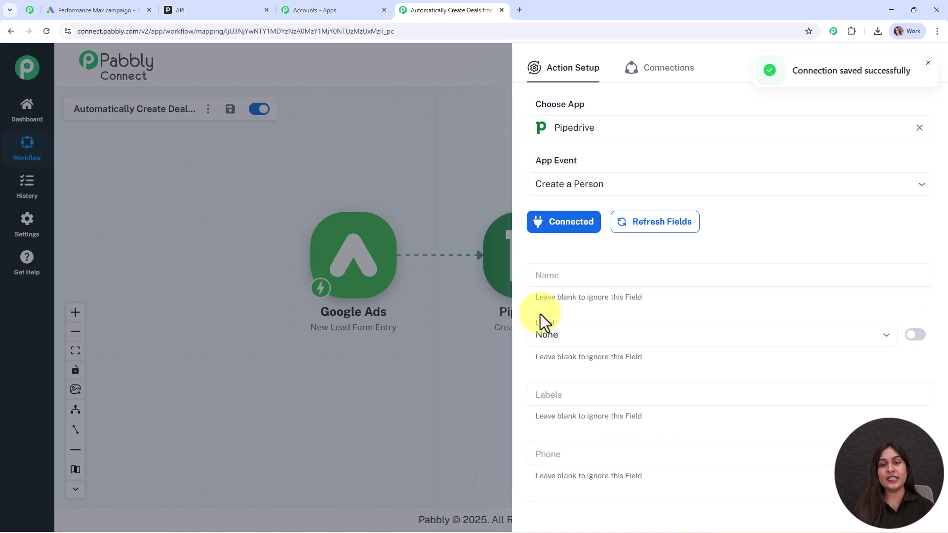
Open the data mapping list for the person's Name field
scroll(847, 237, down, 2)
click(573, 176)
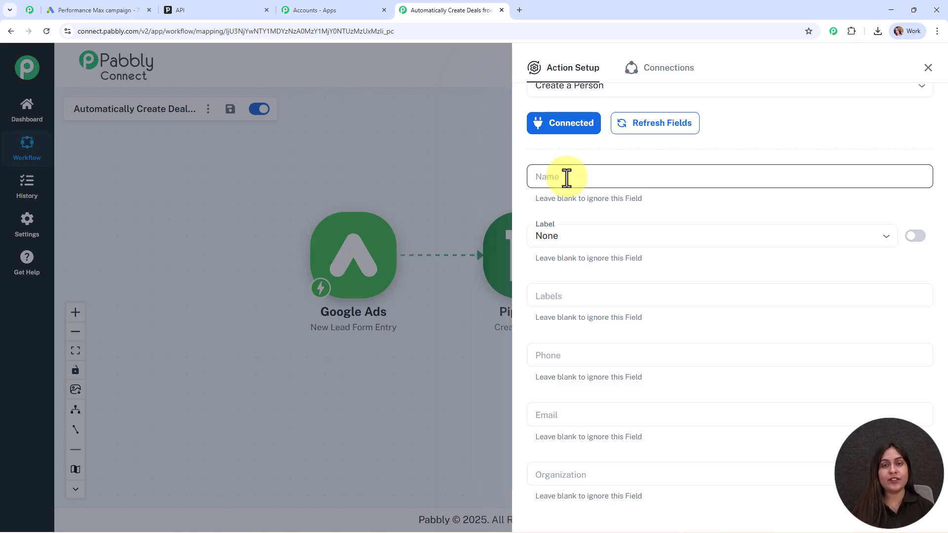
click(566, 178)
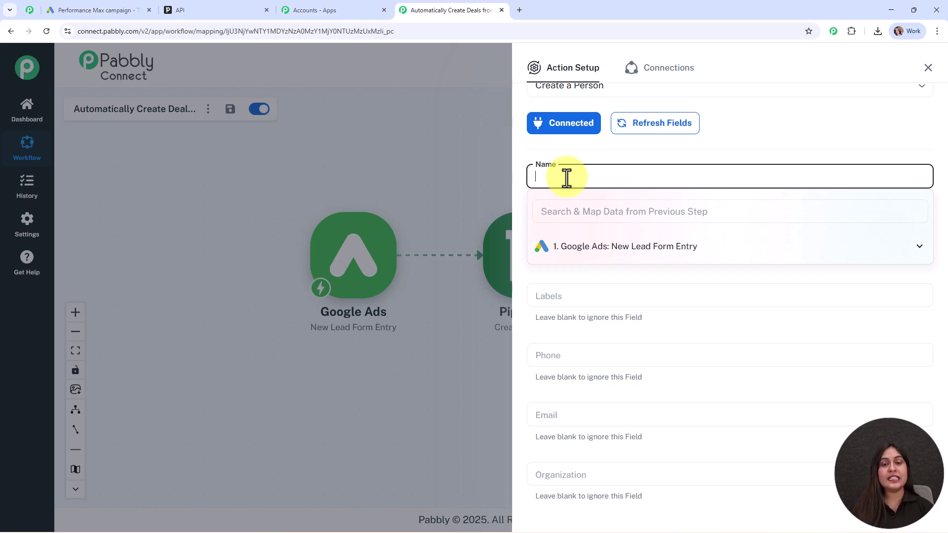
Map the lead's first and last name into the person's Name field
click(591, 247)
scroll(642, 301, down, 2)
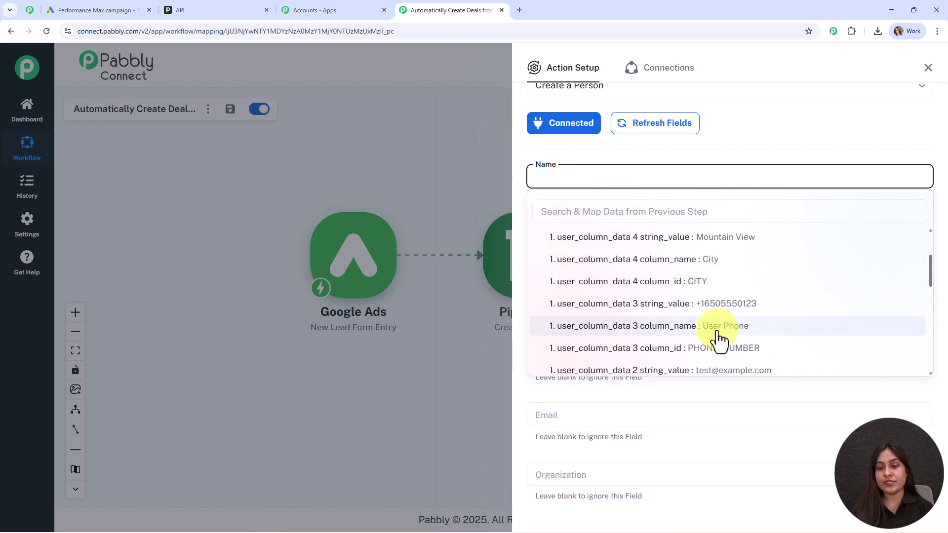
scroll(715, 338, down, 2)
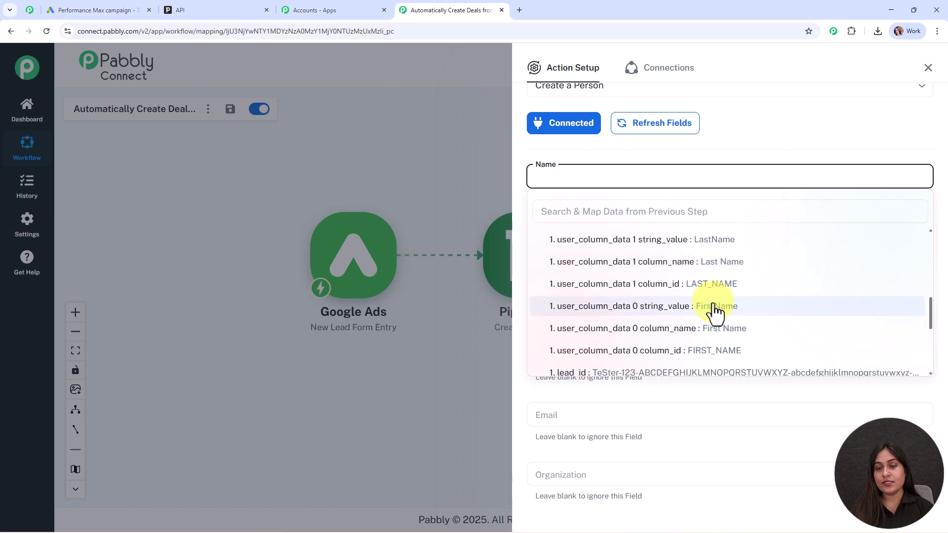
click(715, 310)
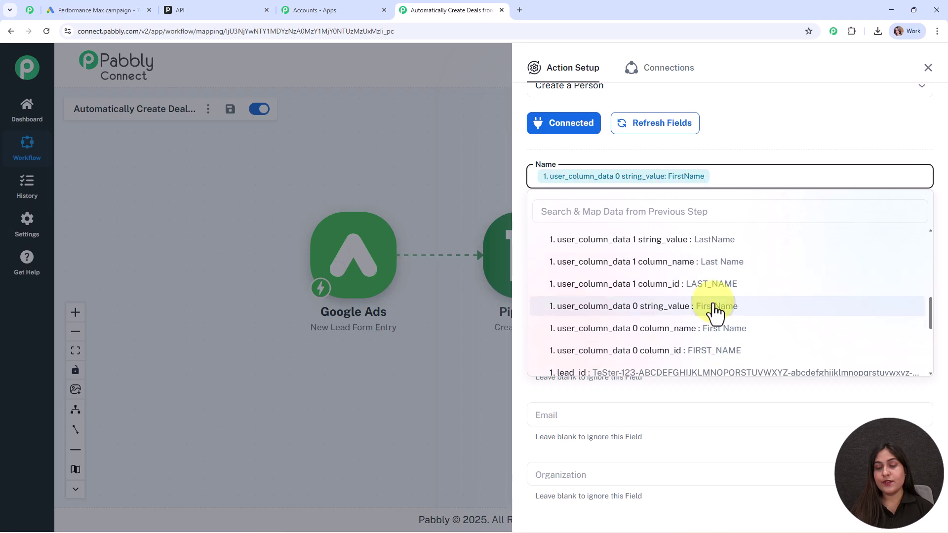
click(691, 240)
click(729, 138)
Set the person's label to Hot lead
click(741, 235)
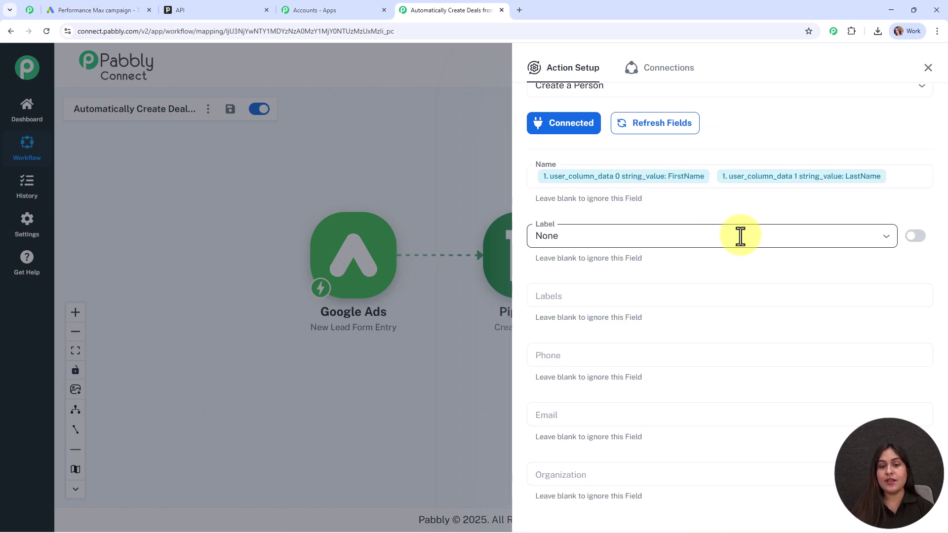
scroll(741, 235, down, 2)
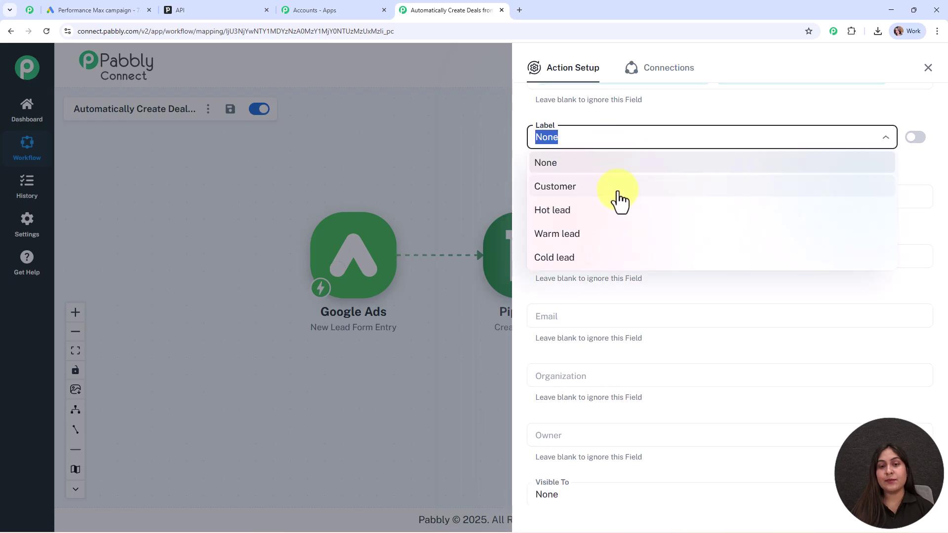
click(615, 216)
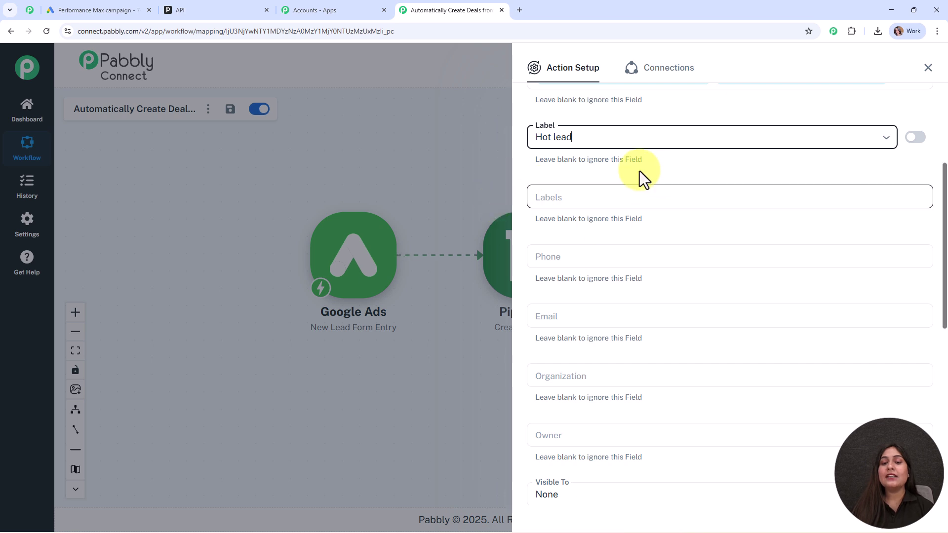
Map the lead's phone number into Phone and email into Email
scroll(707, 224, down, 2)
click(547, 159)
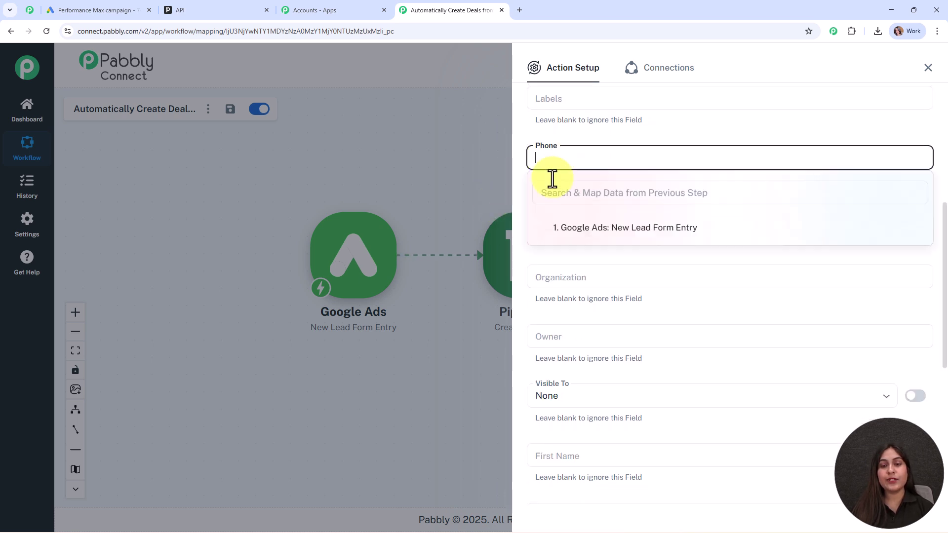
click(573, 232)
scroll(709, 313, down, 3)
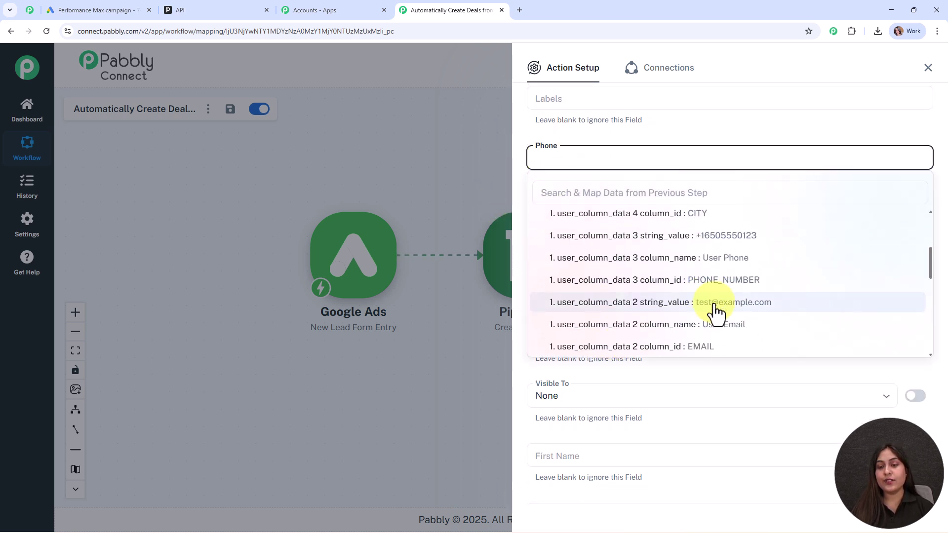
click(621, 236)
scroll(642, 207, down, 1)
click(569, 169)
click(589, 204)
text(@)
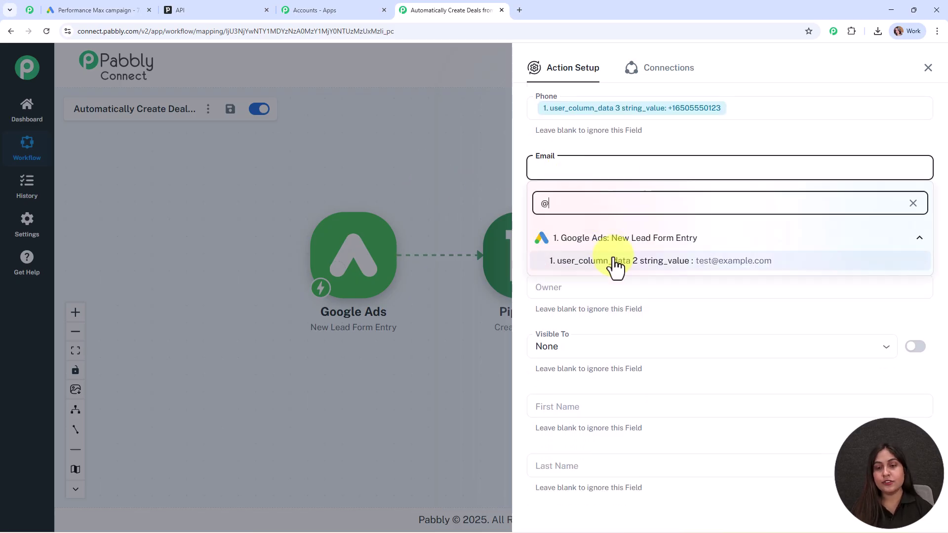
click(691, 259)
Set Visible To to Item owner
scroll(713, 251, down, 2)
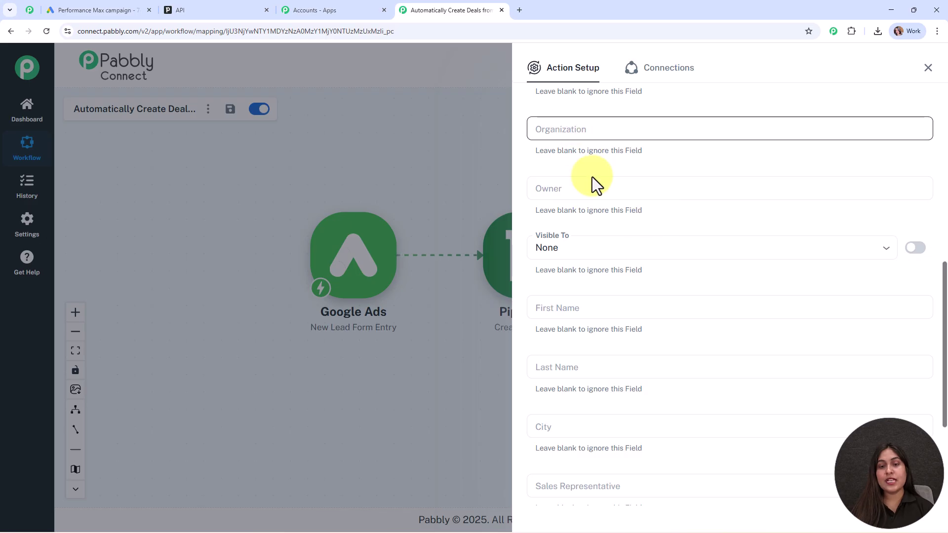
scroll(622, 284, down, 1)
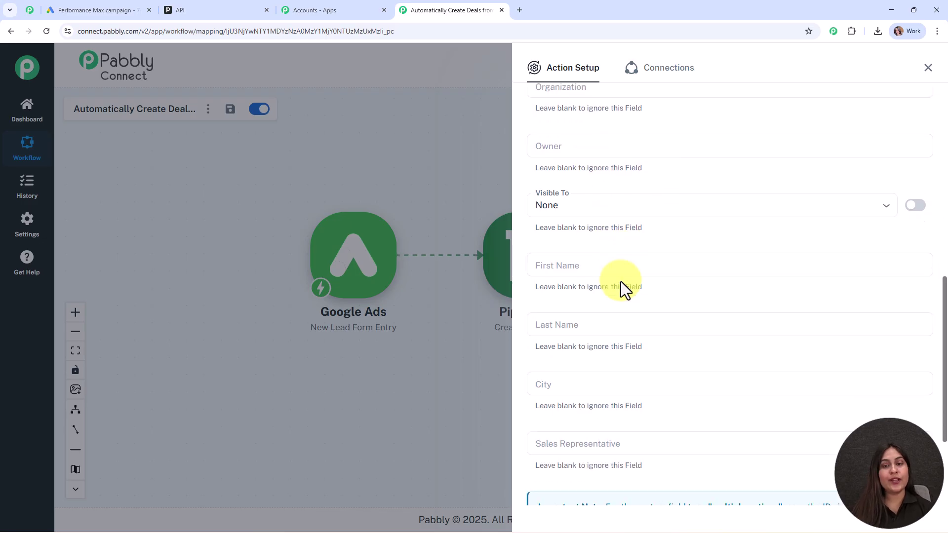
click(603, 206)
click(626, 250)
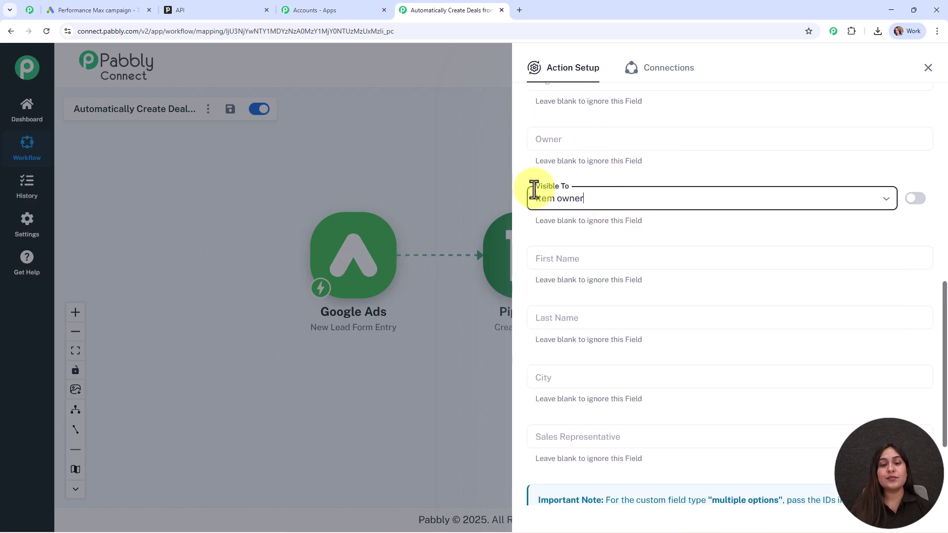
Map the lead's first name into First Name and last name into Last Name
scroll(676, 217, down, 2)
click(557, 163)
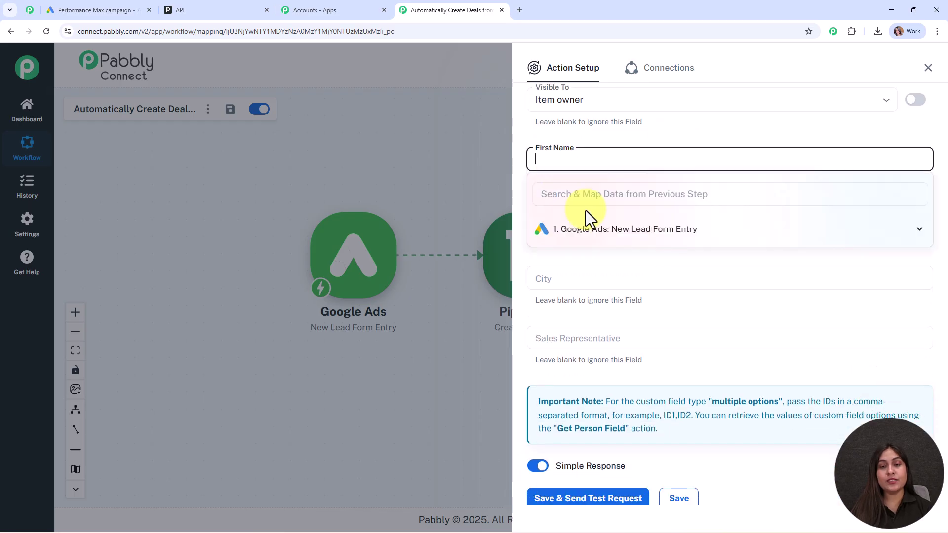
click(599, 233)
scroll(640, 329, down, 2)
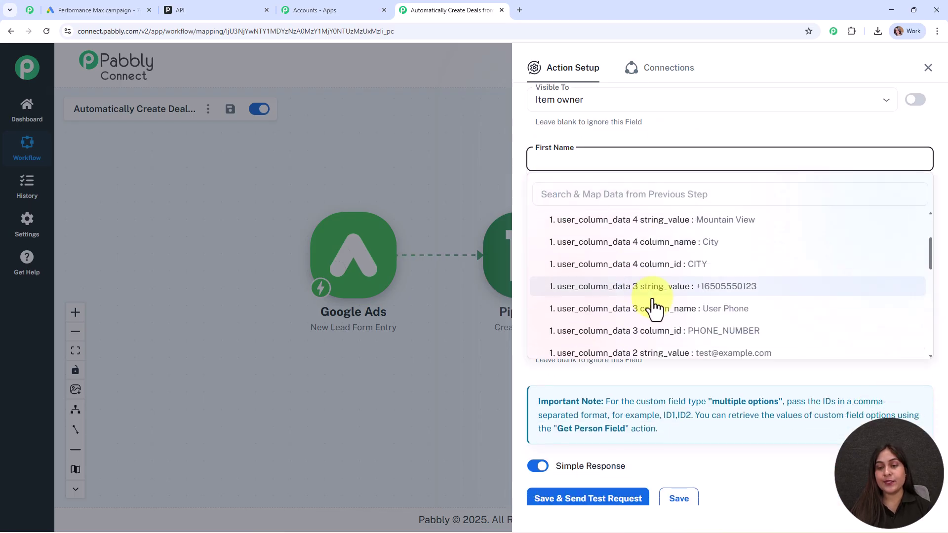
scroll(698, 338, down, 3)
click(702, 321)
click(582, 221)
click(599, 287)
scroll(692, 355, down, 2)
scroll(706, 370, down, 3)
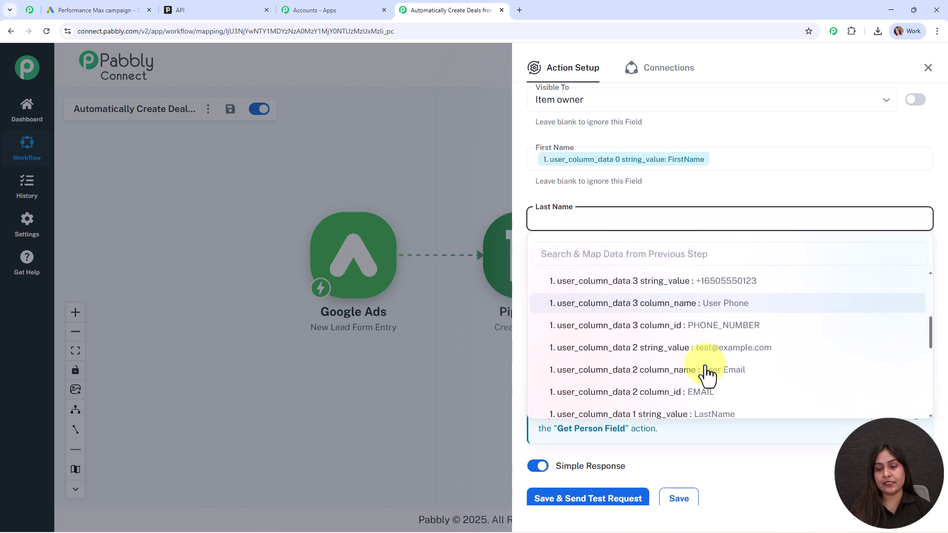
click(712, 395)
Map the lead's Mountain View city value into City
click(614, 234)
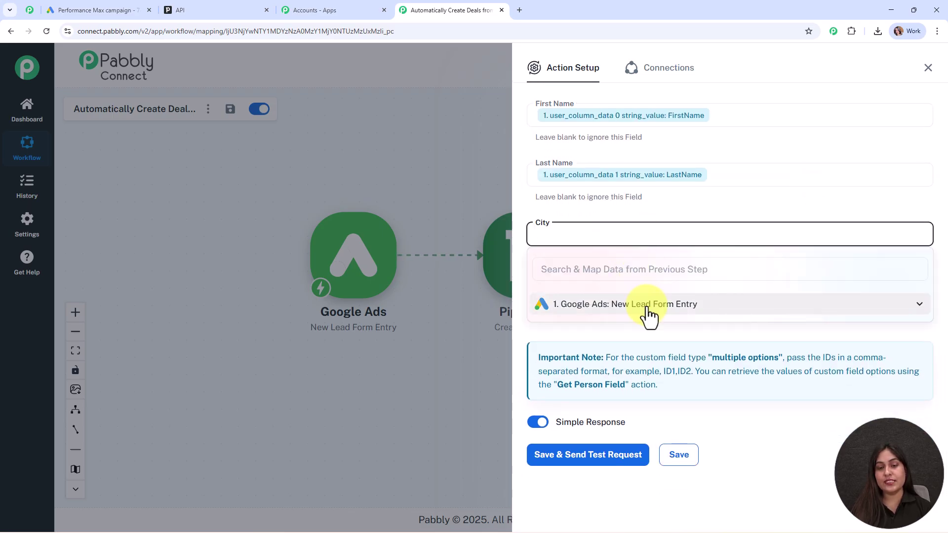
click(648, 313)
scroll(709, 378, down, 2)
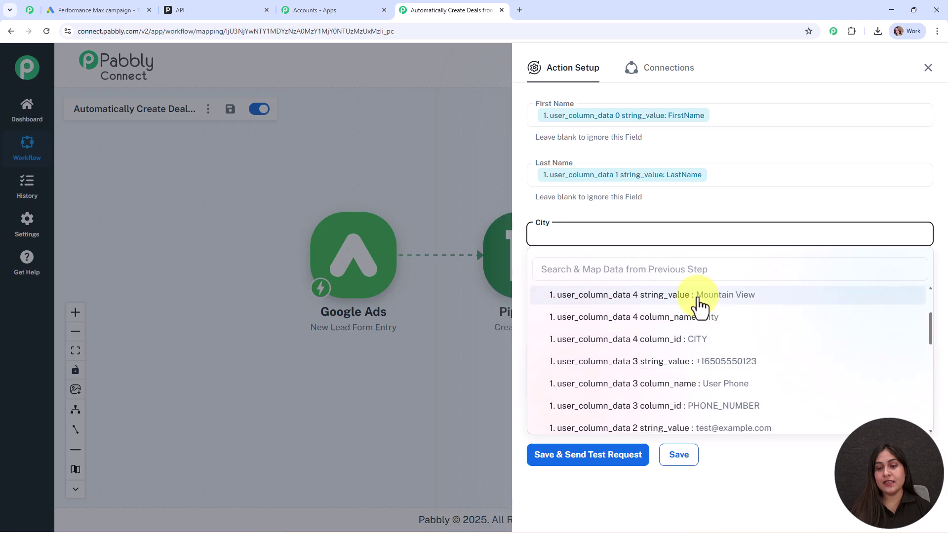
click(698, 295)
click(594, 207)
scroll(691, 233, up, 4)
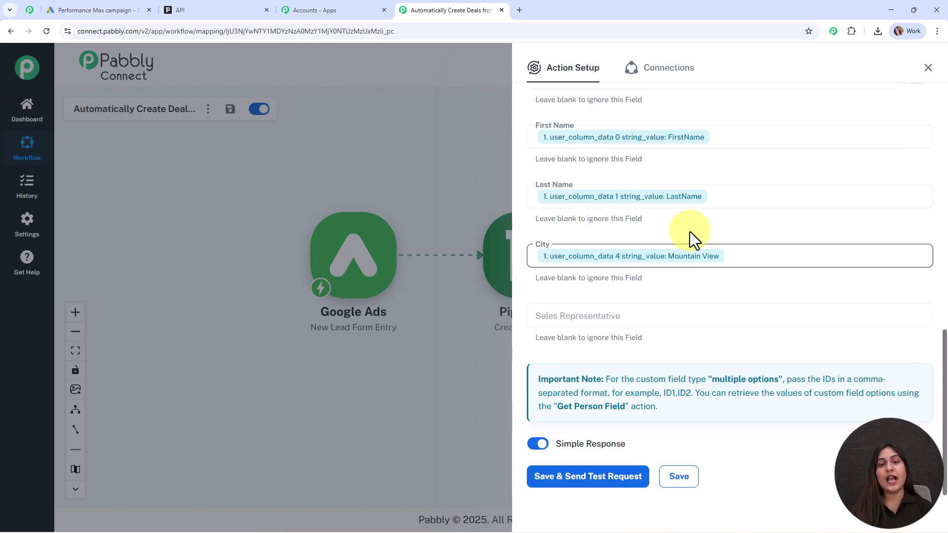
scroll(691, 233, down, 4)
click(562, 260)
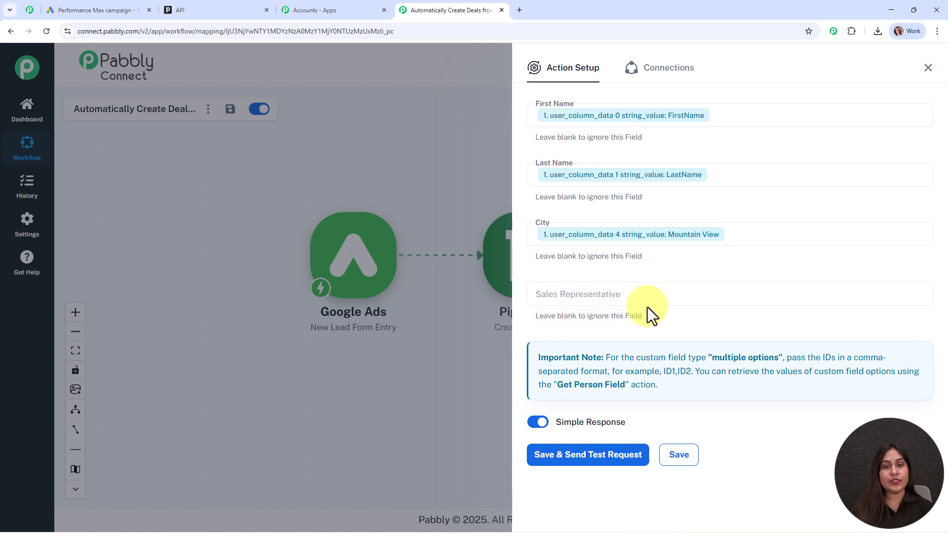
Save and test the Create a Person step, confirm the response, and close its setup
click(614, 459)
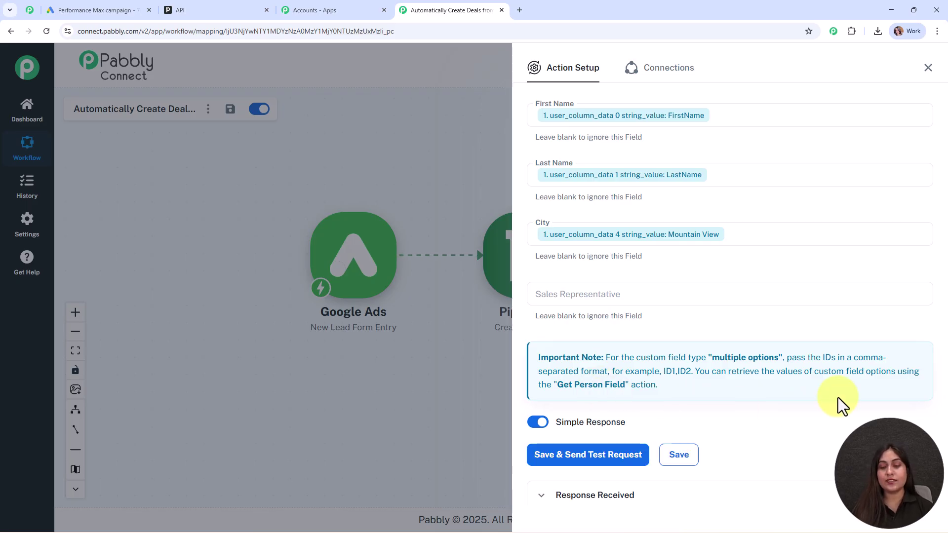
scroll(842, 404, down, 6)
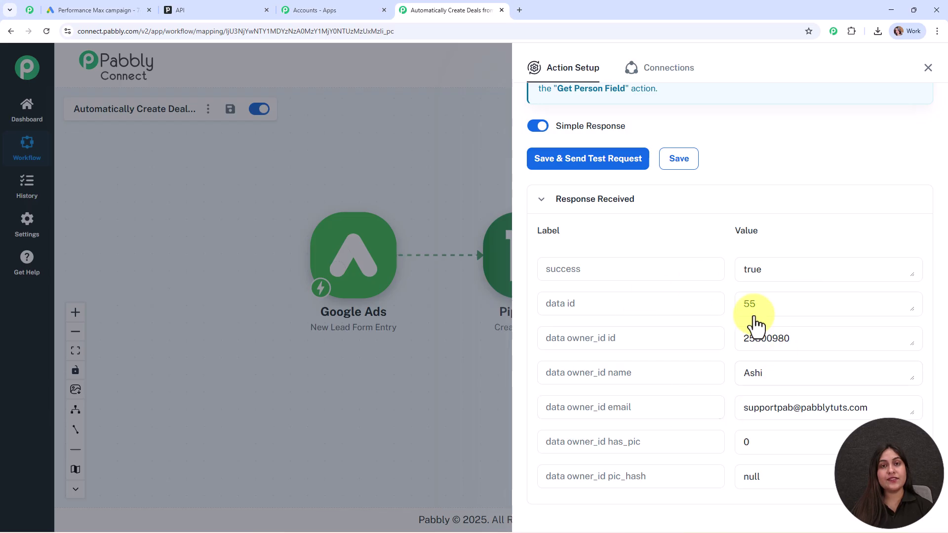
click(928, 68)
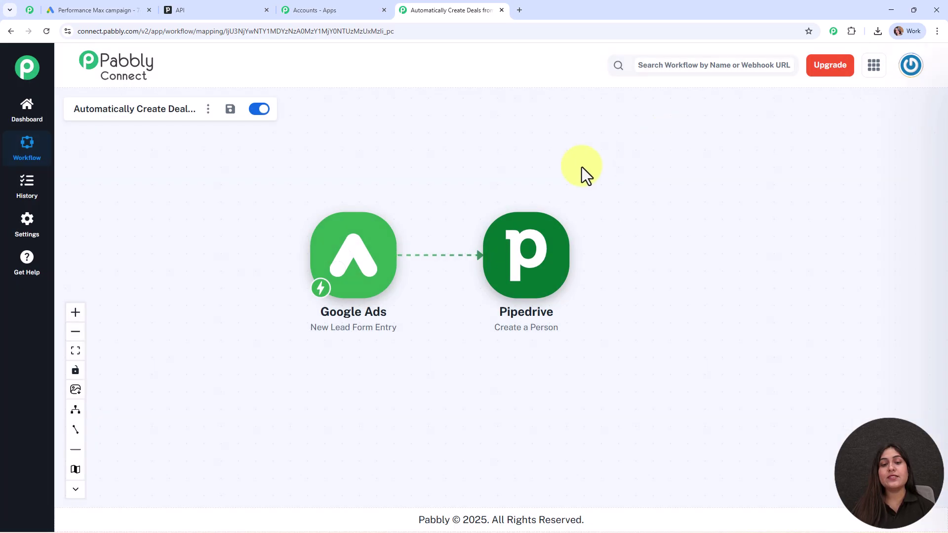
Rearrange the Google Ads and Pipedrive nodes on the canvas, then go to Pipedrive
drag(345, 277, 277, 229)
drag(538, 272, 521, 287)
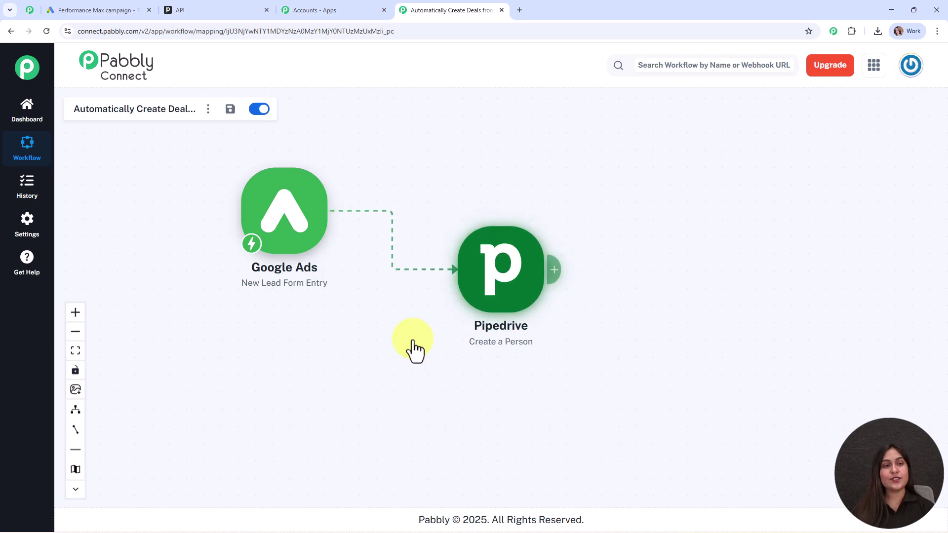
click(197, 10)
Check Pipedrive's People list for the new FirstName LastName contact, then return to Pabbly
click(16, 344)
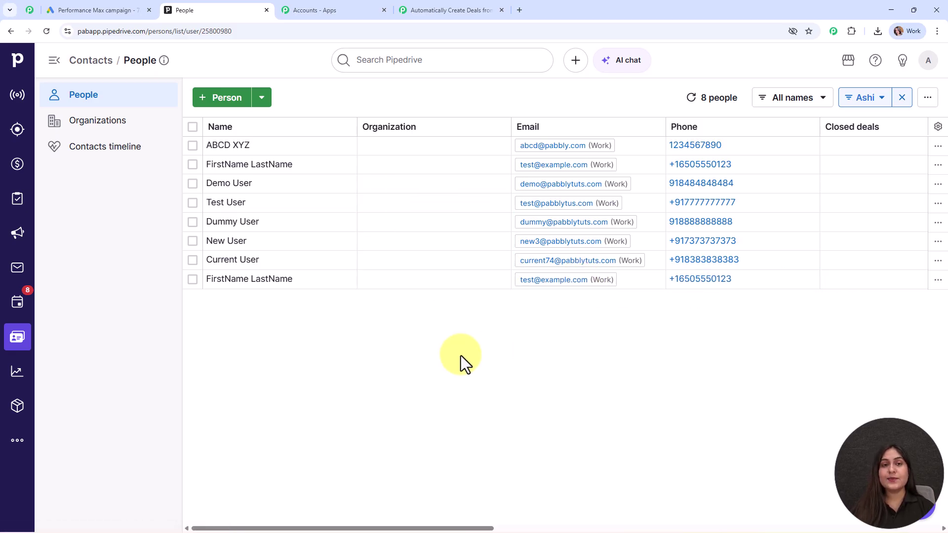
click(430, 11)
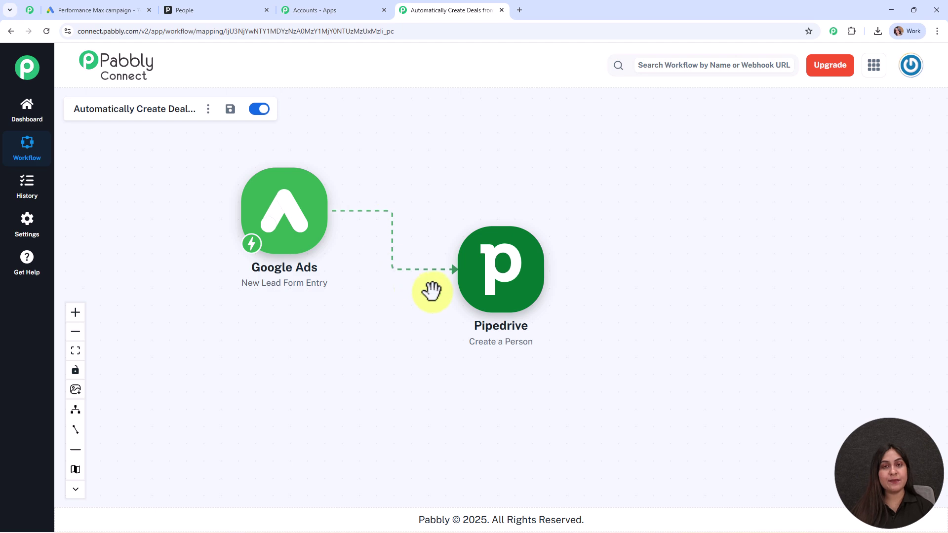
Add a Pipedrive Create Deal action after Create a Person and connect the existing Pipedrive account
mouse_move(504, 281)
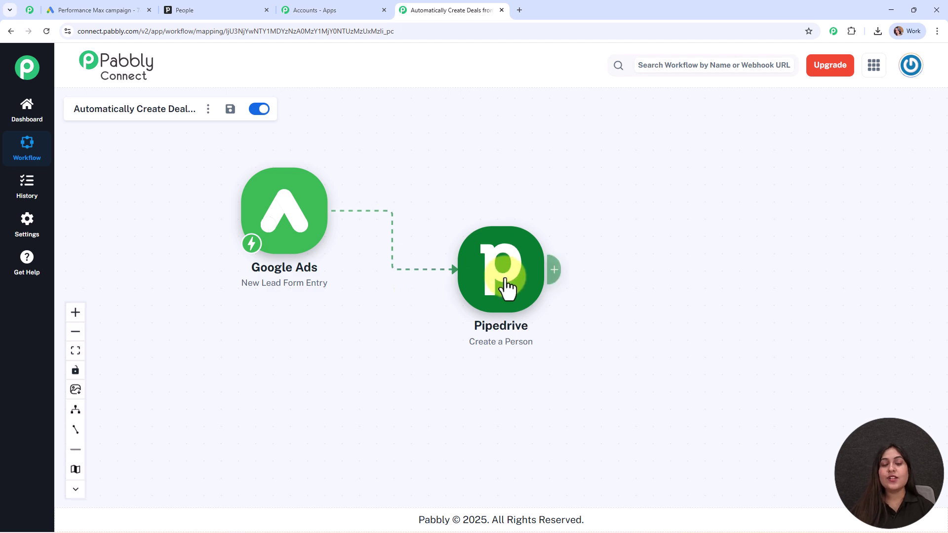
click(553, 269)
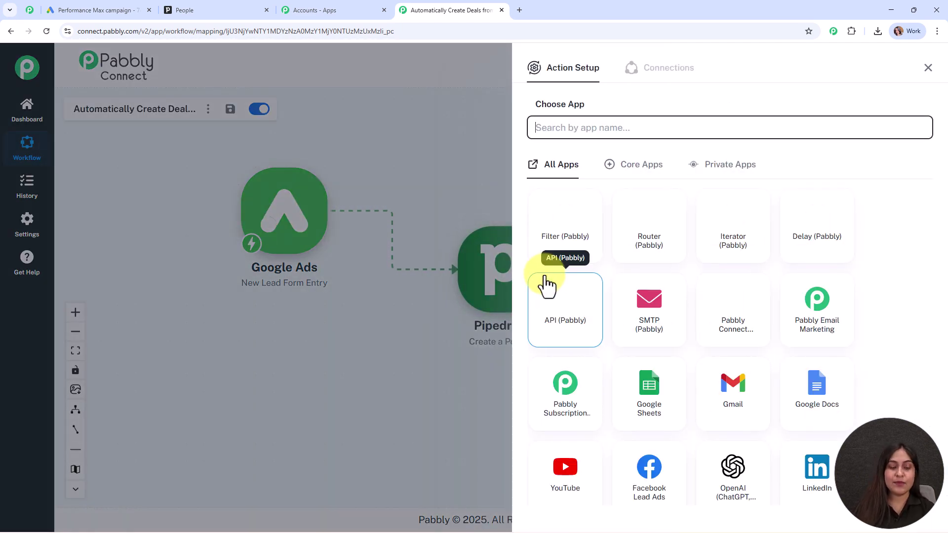
text(pi)
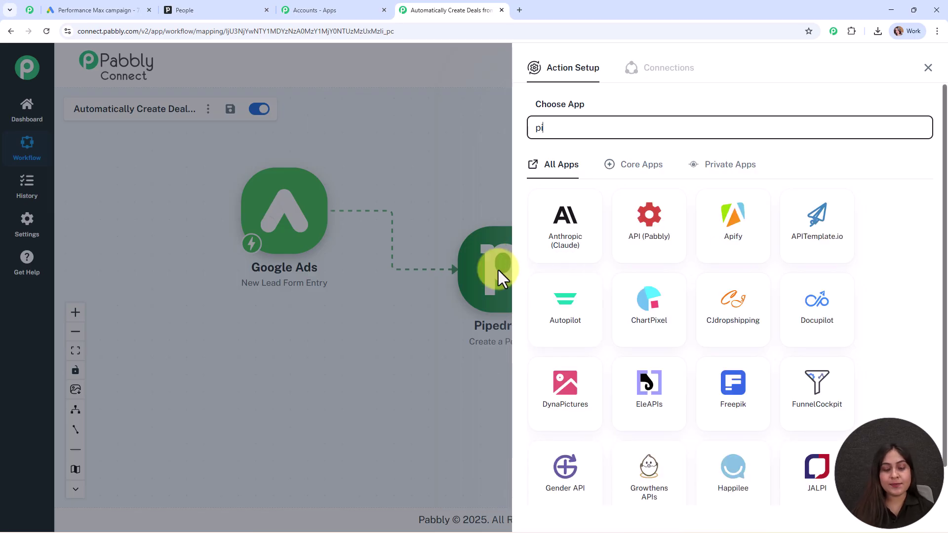
text(pedrive)
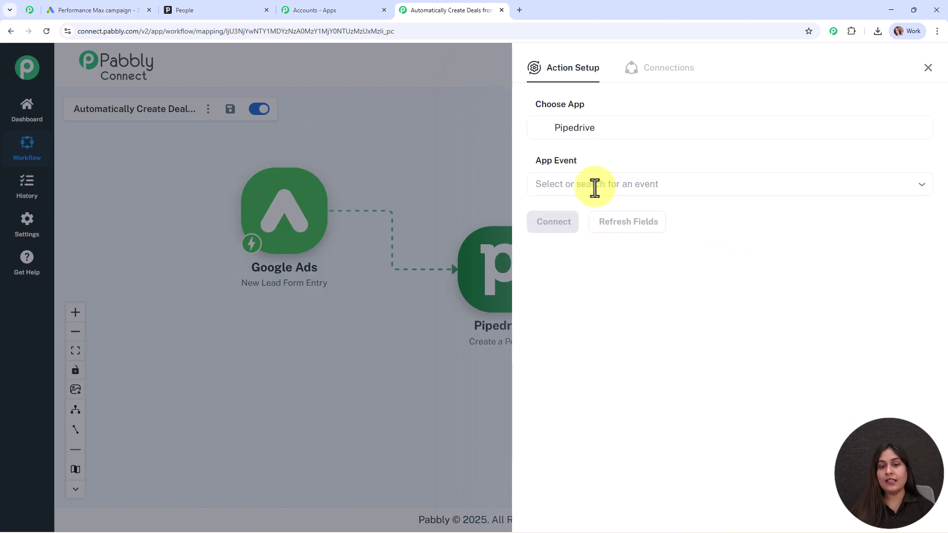
click(611, 187)
click(615, 346)
click(554, 223)
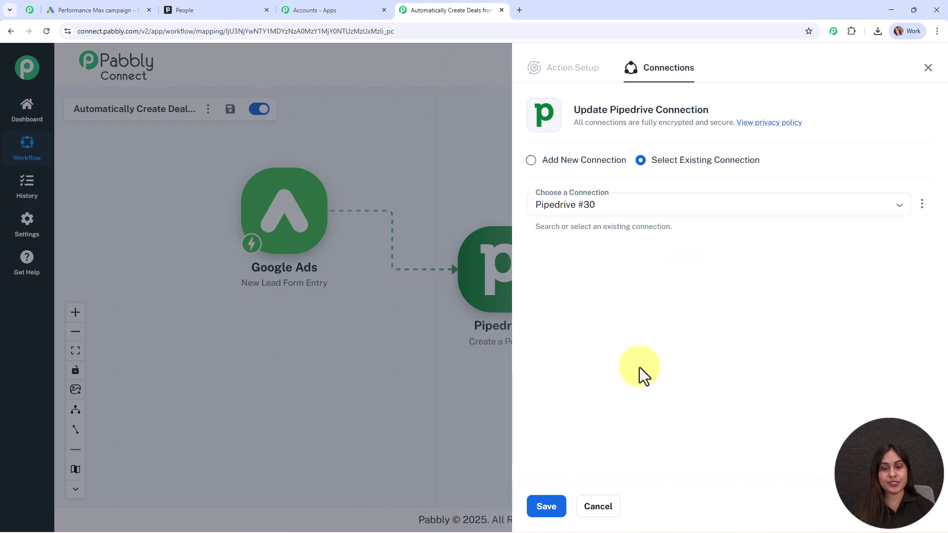
Save the existing Pipedrive connection and enter 'Follow up with' as the deal Title
click(558, 493)
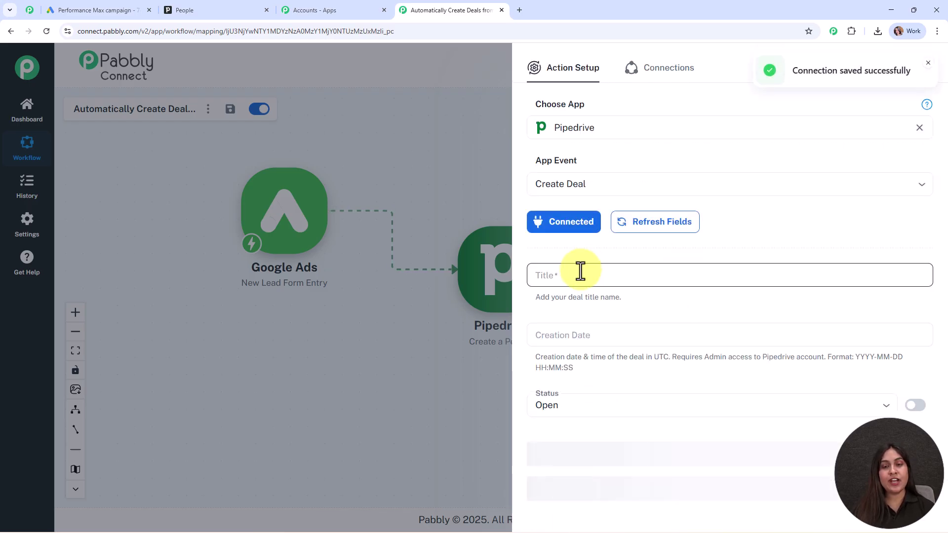
scroll(777, 244, down, 2)
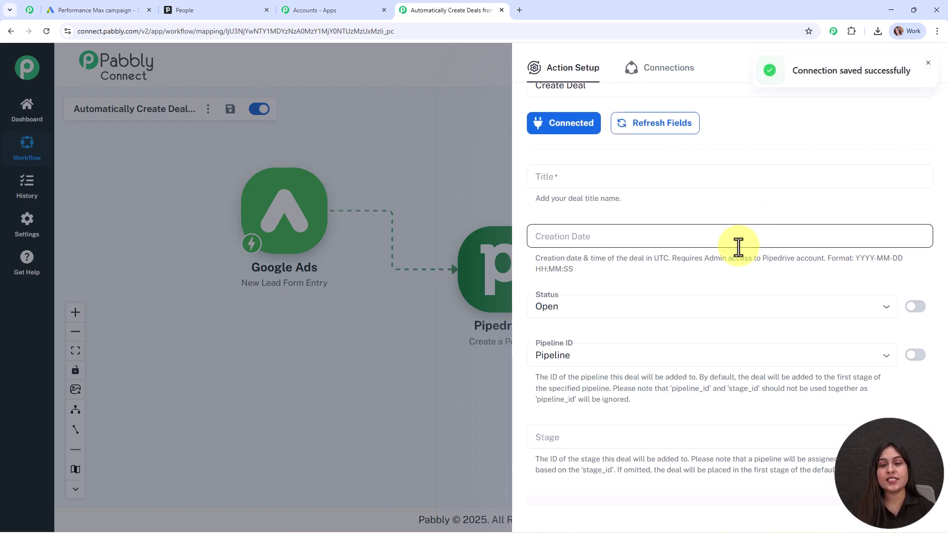
click(591, 173)
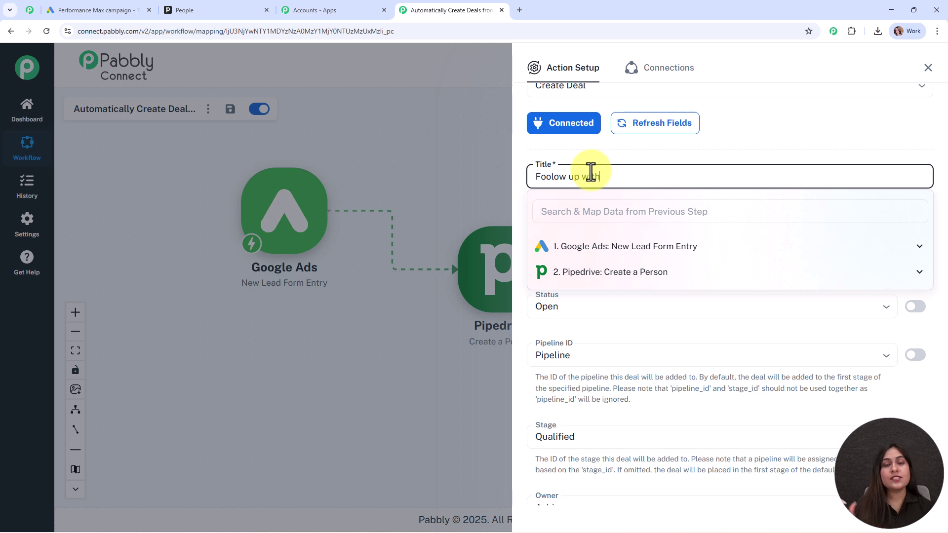
click(550, 173)
key(BackSpace)
text(l)
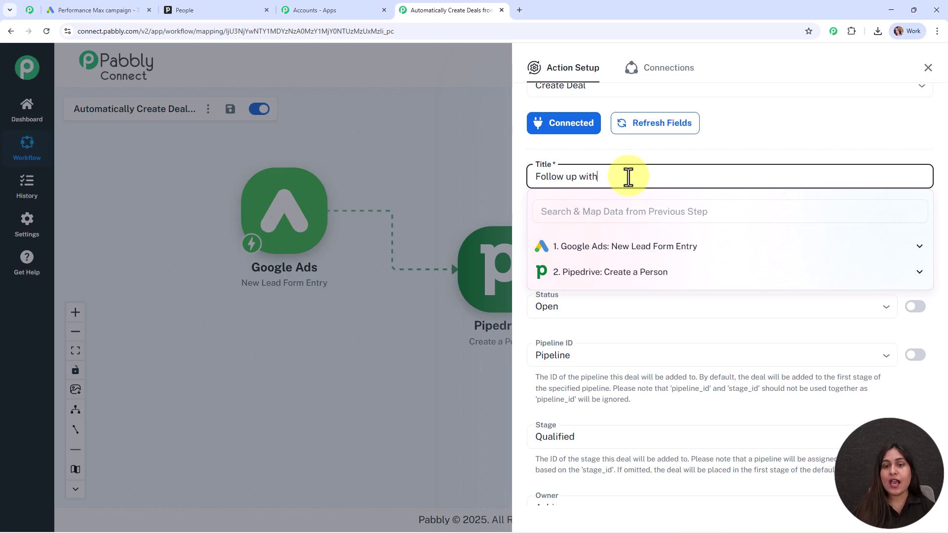
Append the lead's FirstName and LastName to the deal Title
click(637, 246)
scroll(664, 307, down, 2)
scroll(711, 345, down, 2)
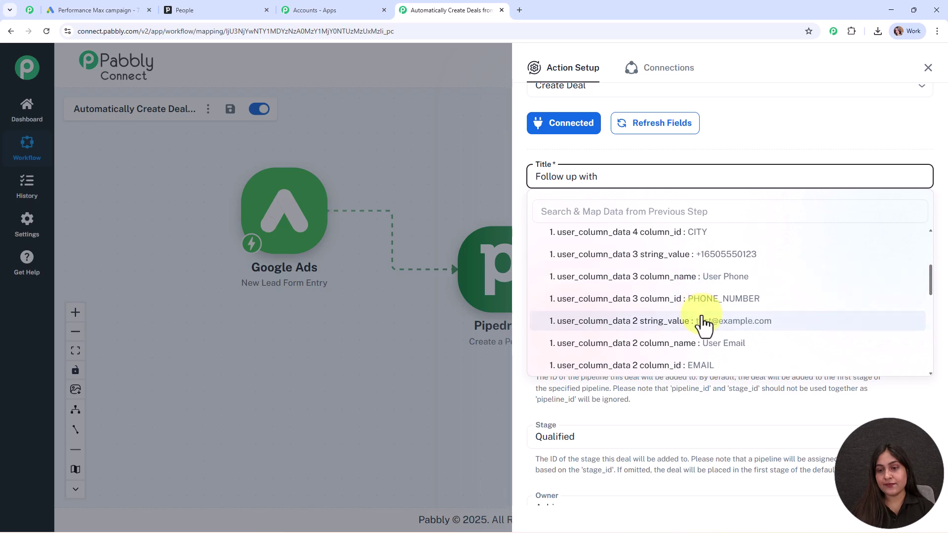
scroll(707, 326, down, 2)
click(711, 361)
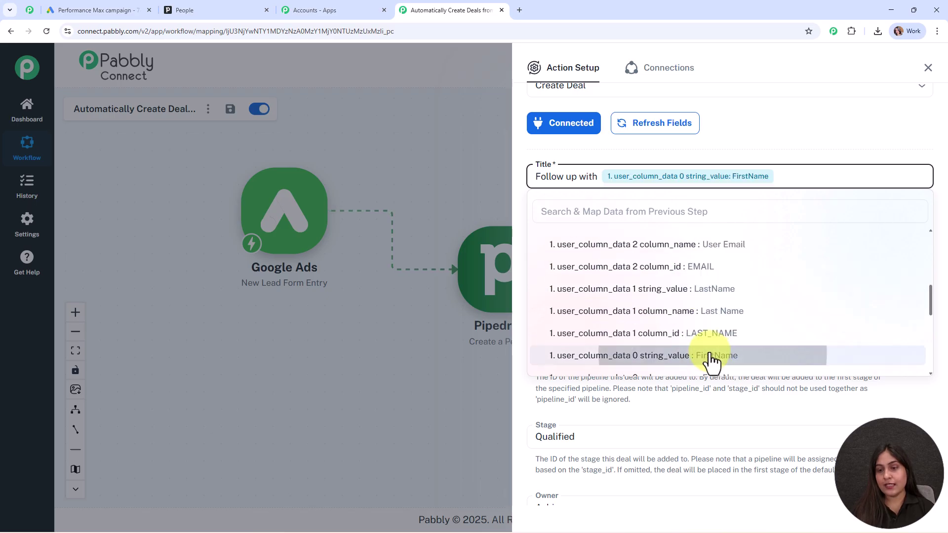
click(711, 290)
click(493, 146)
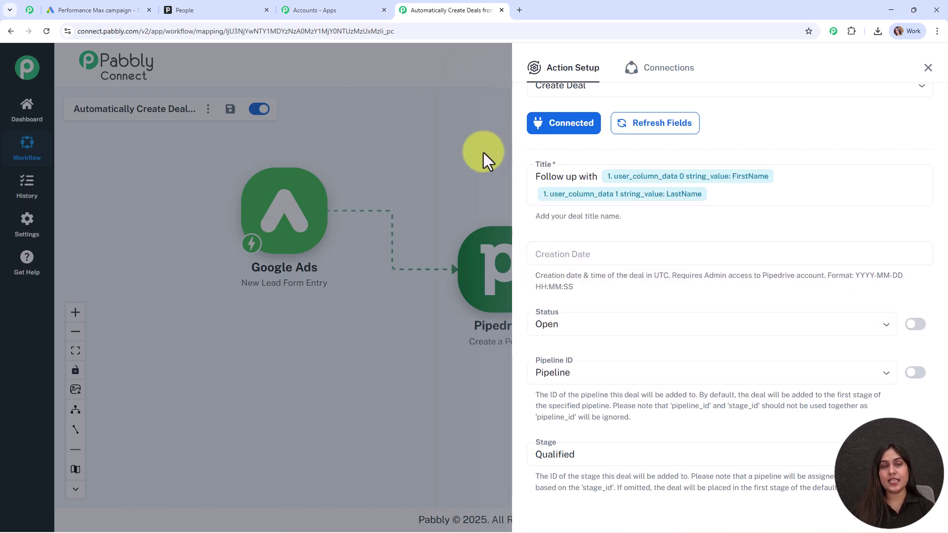
Set the deal status to Open and the stage to Qualified
scroll(730, 243, down, 2)
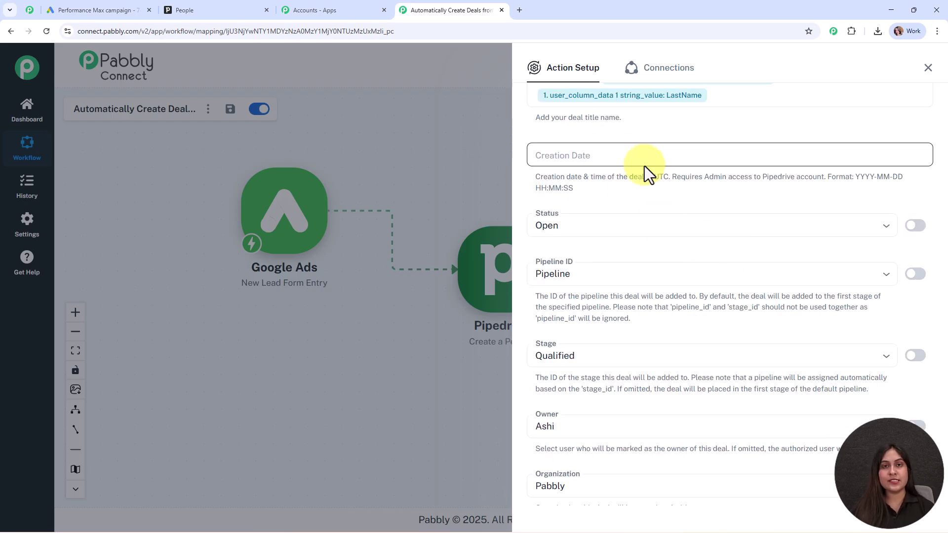
scroll(650, 180, down, 2)
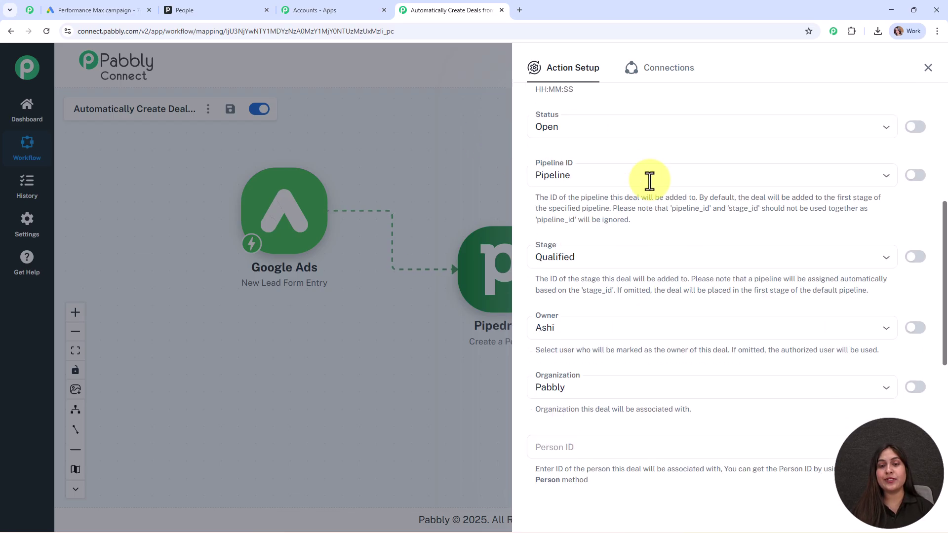
click(585, 120)
click(602, 155)
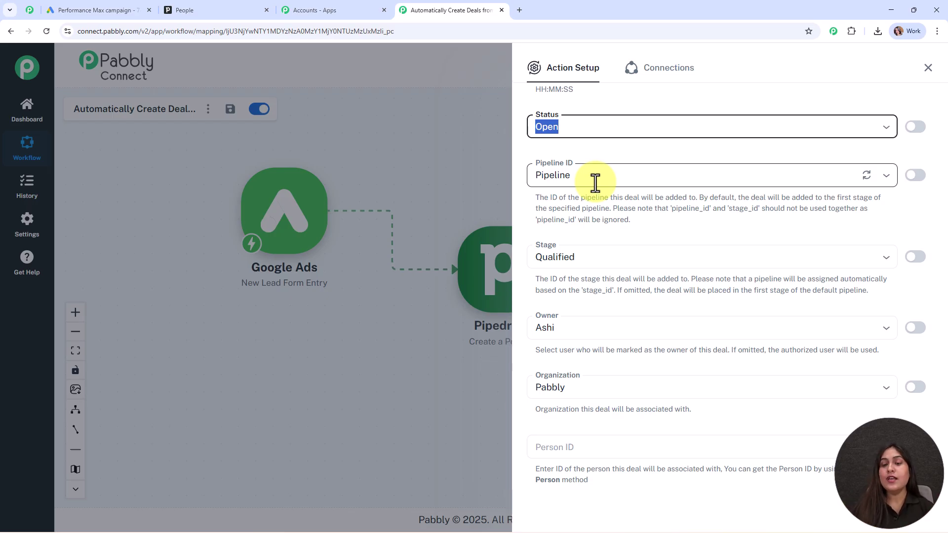
scroll(622, 208, down, 2)
click(603, 158)
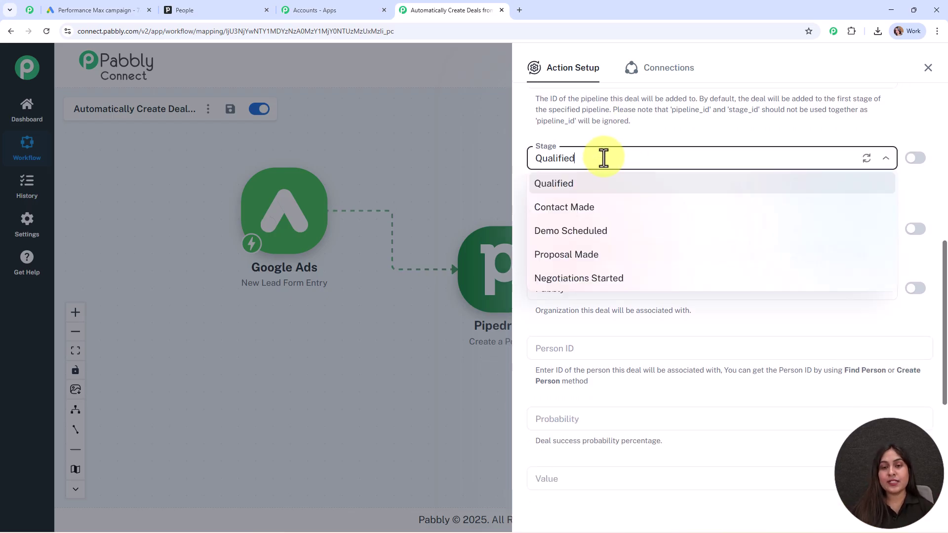
click(612, 190)
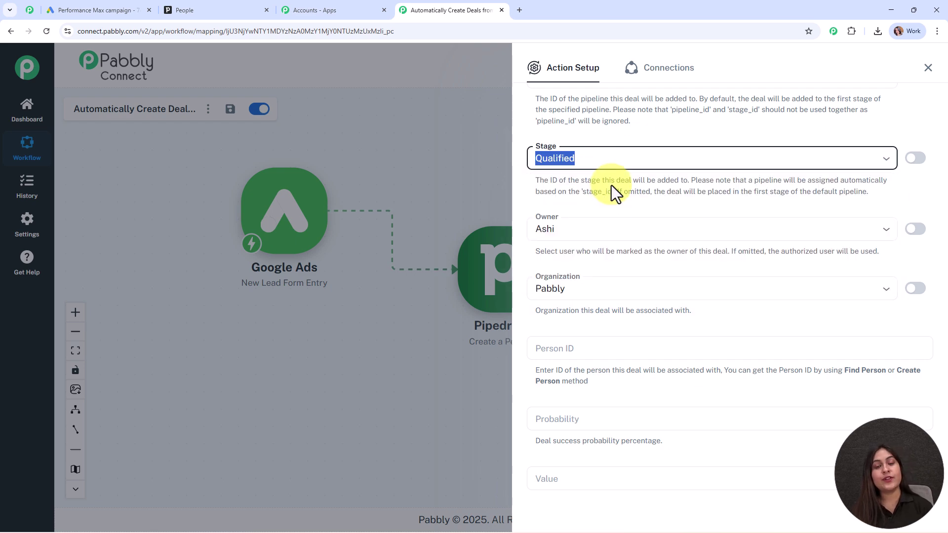
Map Person ID to the data id (55) returned by Create a Person
scroll(692, 213, down, 1)
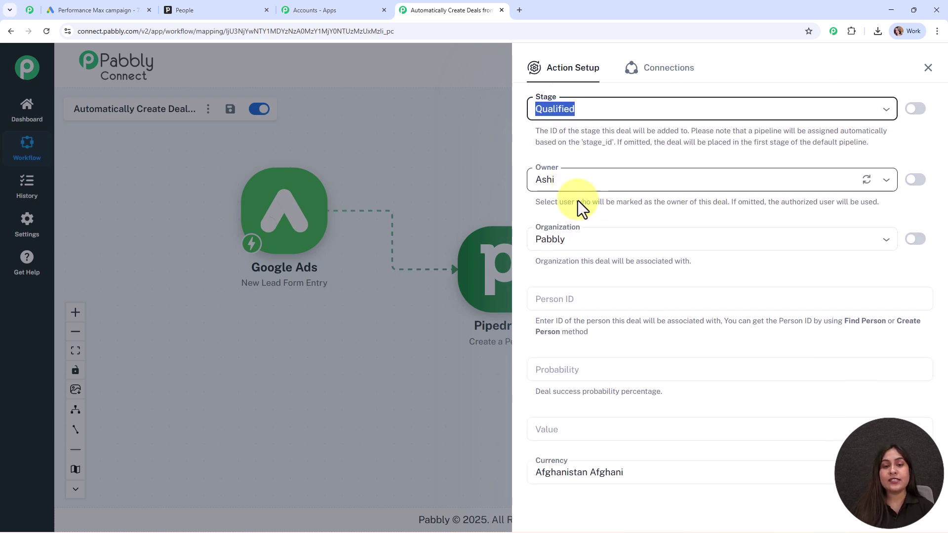
scroll(626, 284, down, 2)
click(549, 201)
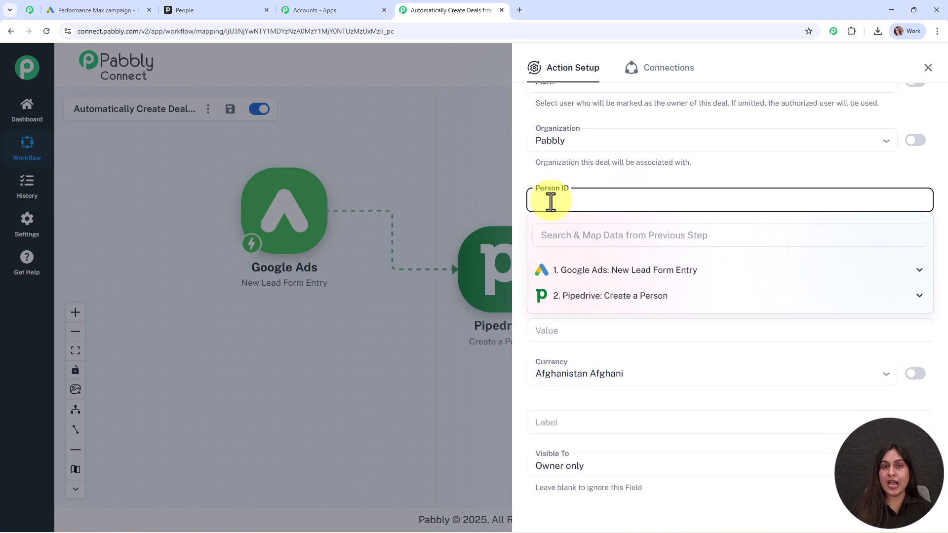
click(655, 297)
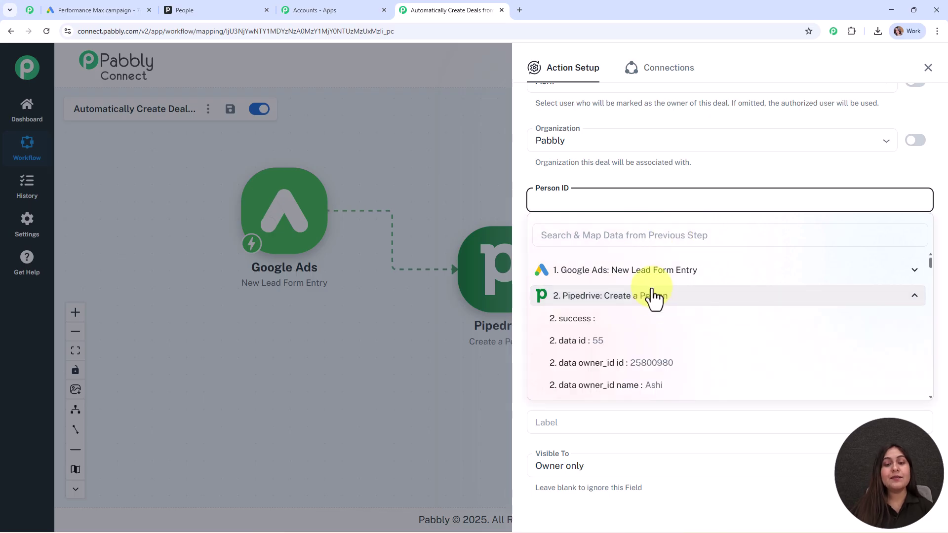
click(651, 342)
click(463, 203)
scroll(728, 303, down, 2)
click(554, 173)
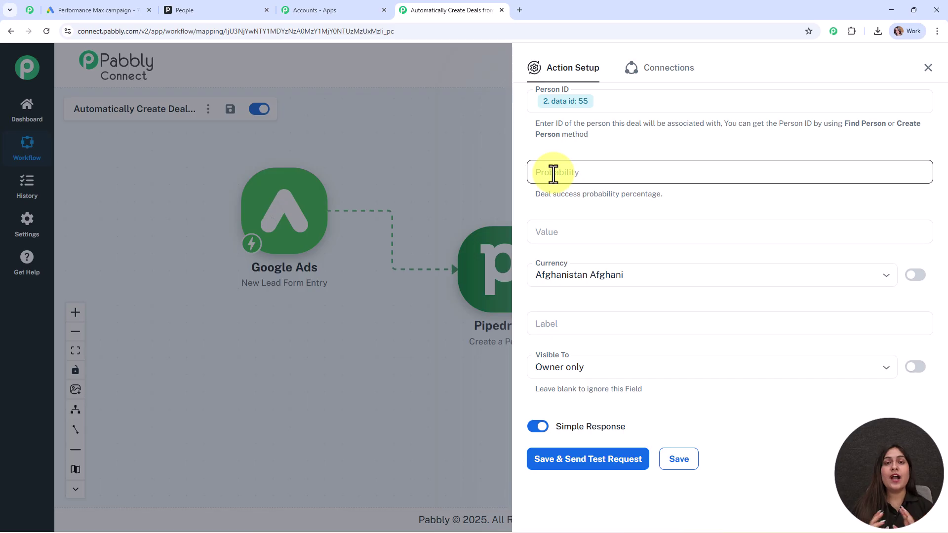
Enter 100 as the deal probability
text(100)
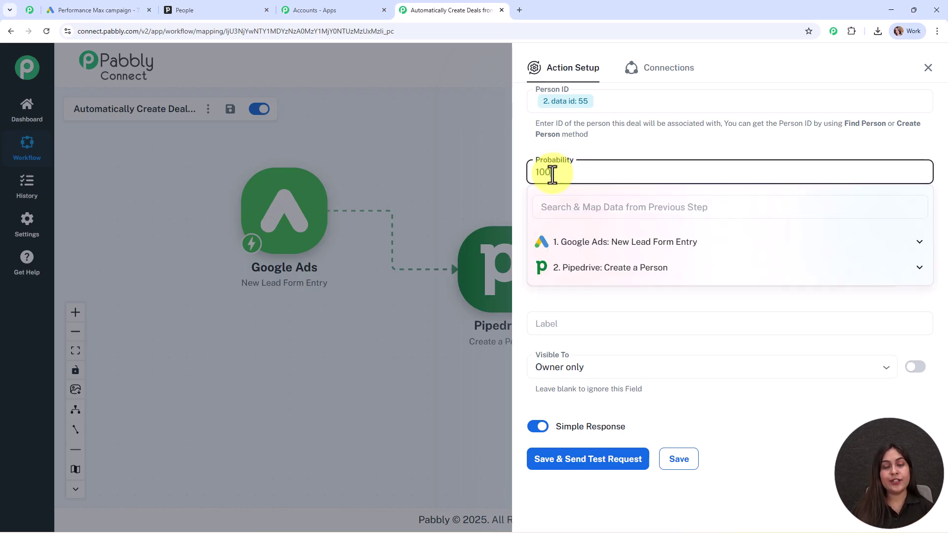
click(623, 158)
click(635, 232)
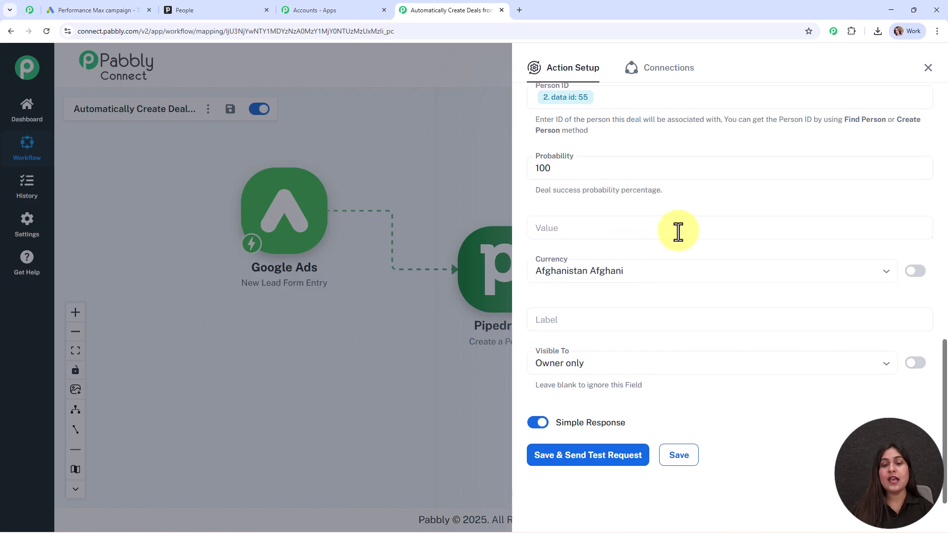
Set the deal currency to Indian Rupee and send the Create Deal test request
click(604, 271)
text(indi)
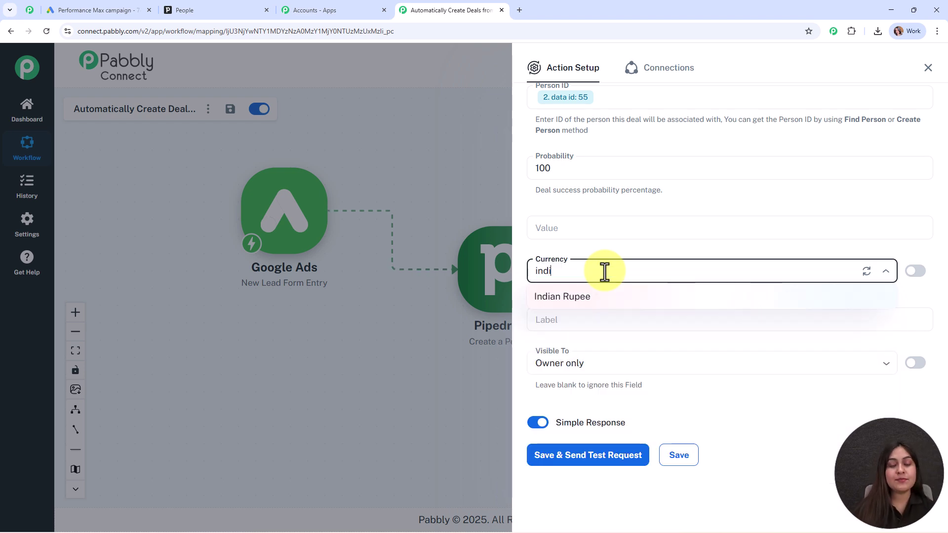
click(617, 294)
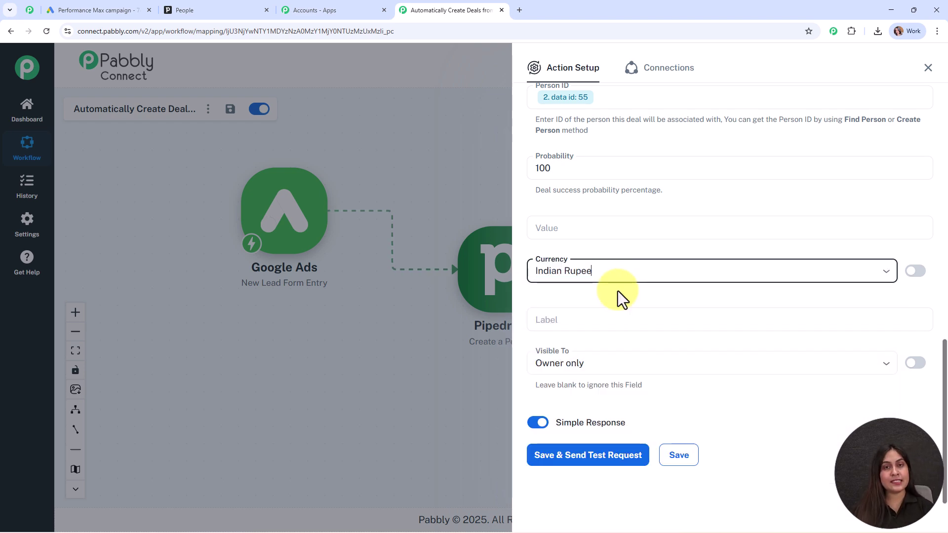
click(618, 291)
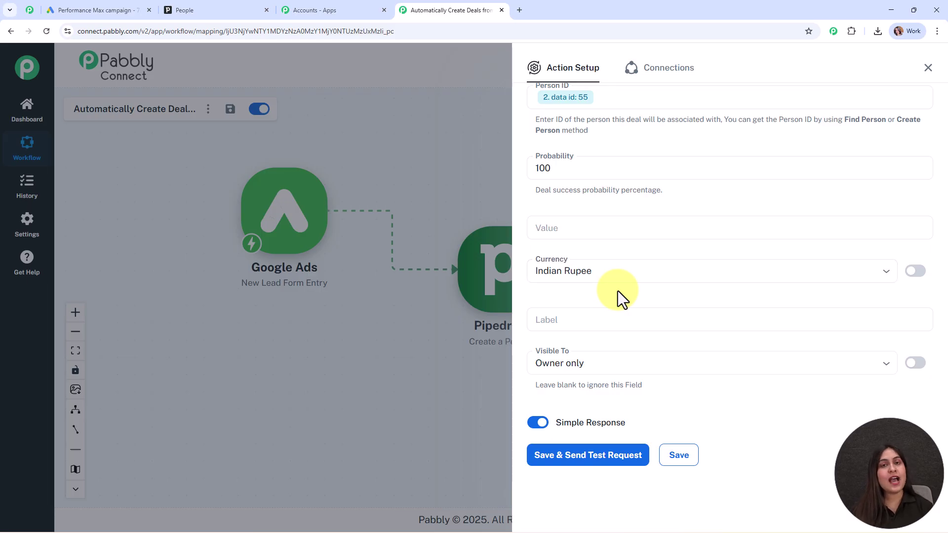
click(622, 320)
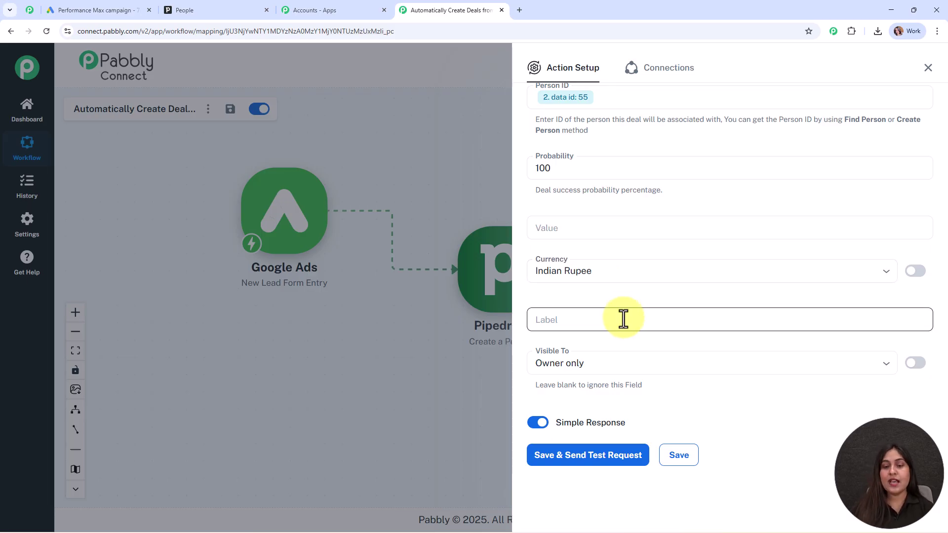
click(644, 366)
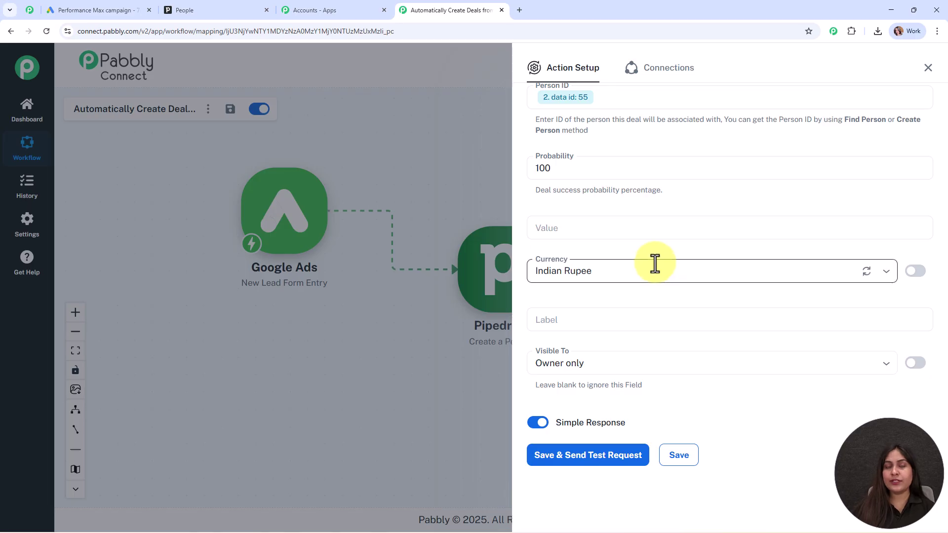
scroll(643, 269, up, 3)
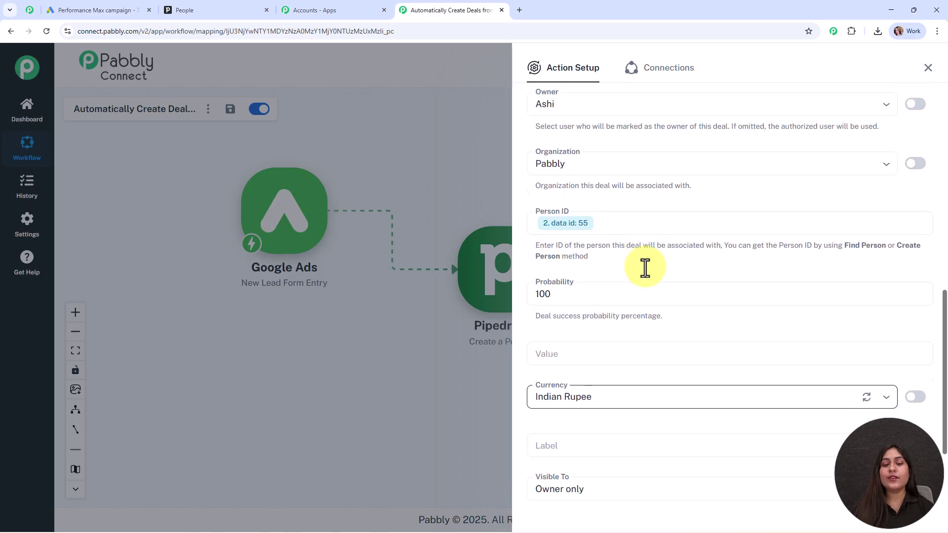
scroll(643, 269, down, 3)
click(569, 460)
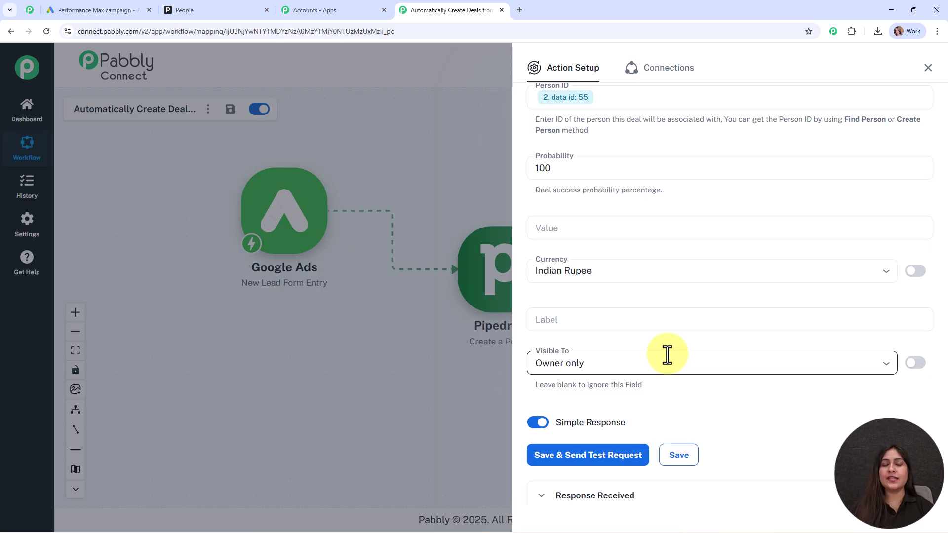
Review the successful deal test response (data id 21) and close the Create Deal settings
scroll(828, 355, down, 6)
scroll(828, 355, down, 1)
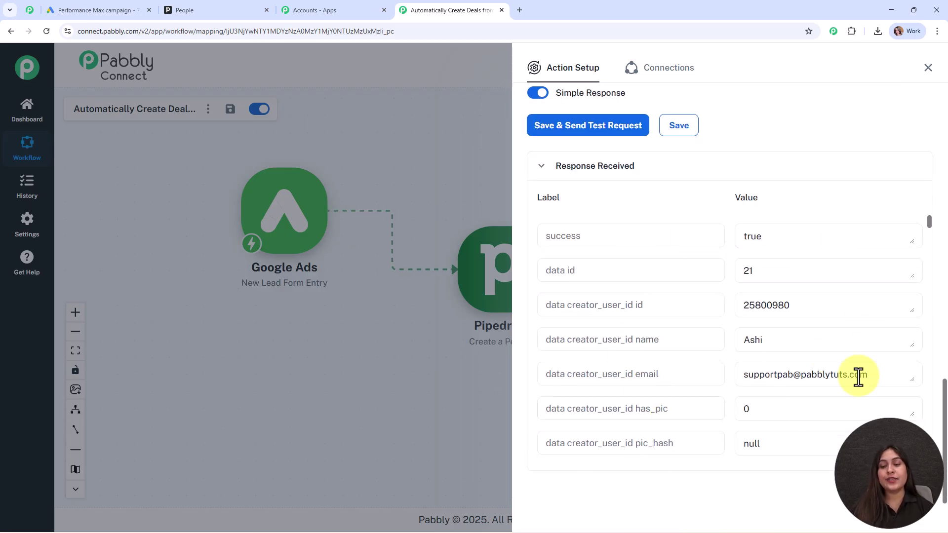
click(928, 68)
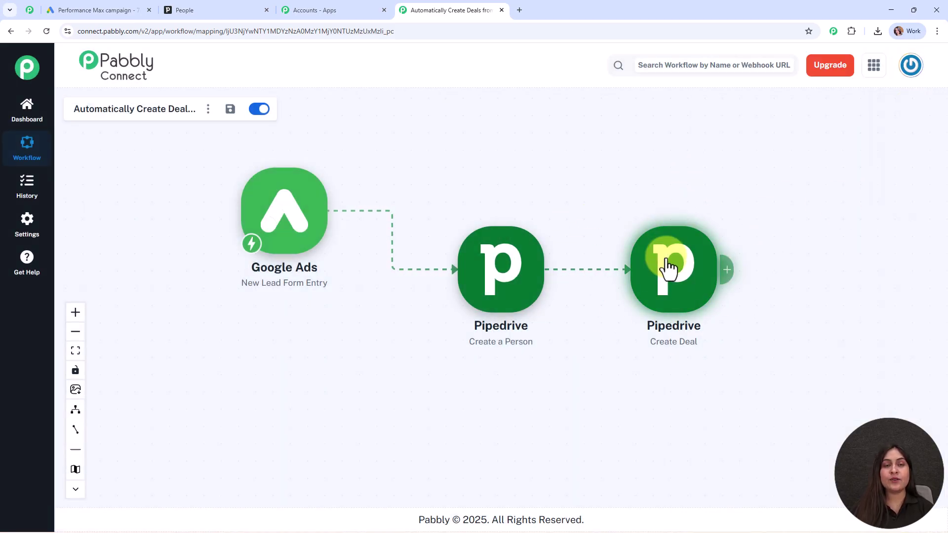
In Pipedrive, review the 'Follow up with FirstName LastName' deal in Qualified, then return to Pabbly
click(220, 12)
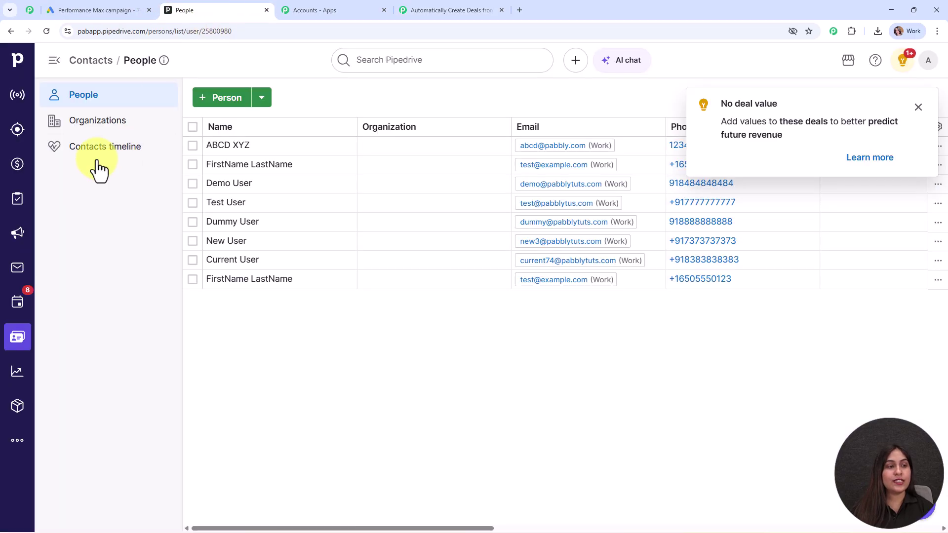
click(17, 166)
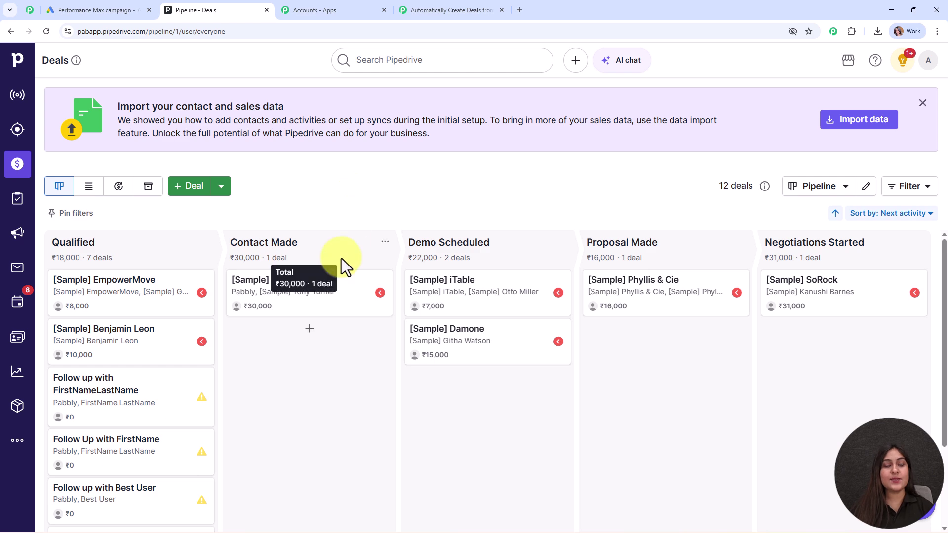
click(107, 394)
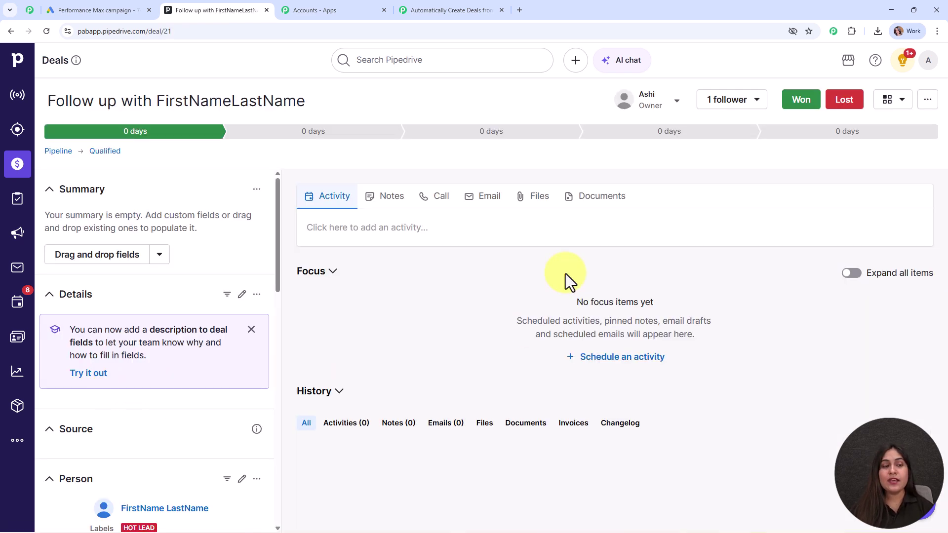
scroll(203, 276, down, 4)
scroll(207, 301, down, 4)
scroll(207, 307, up, 7)
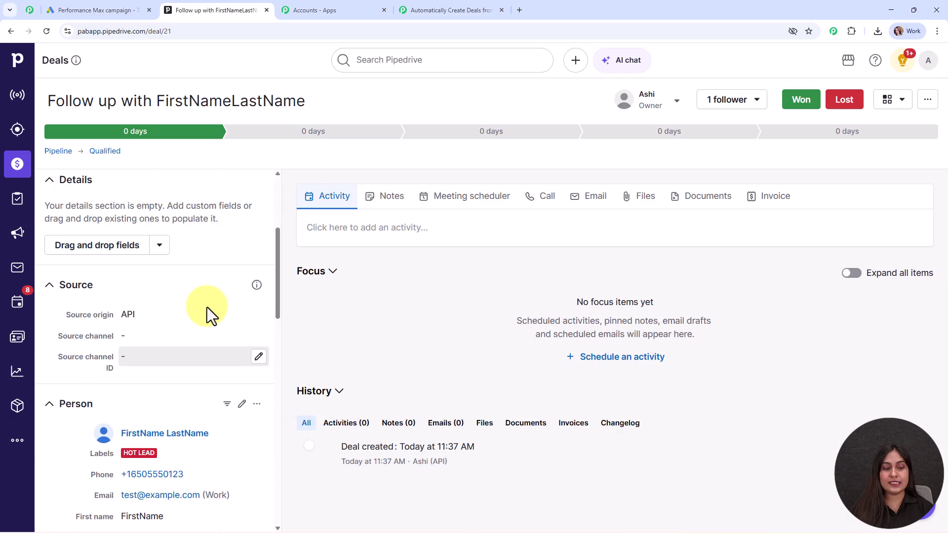
scroll(208, 317, up, 2)
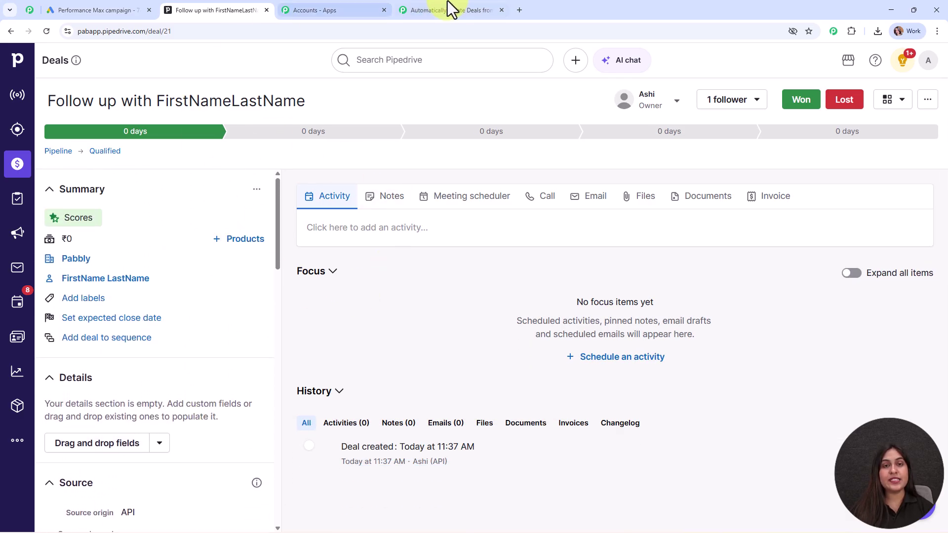
click(463, 9)
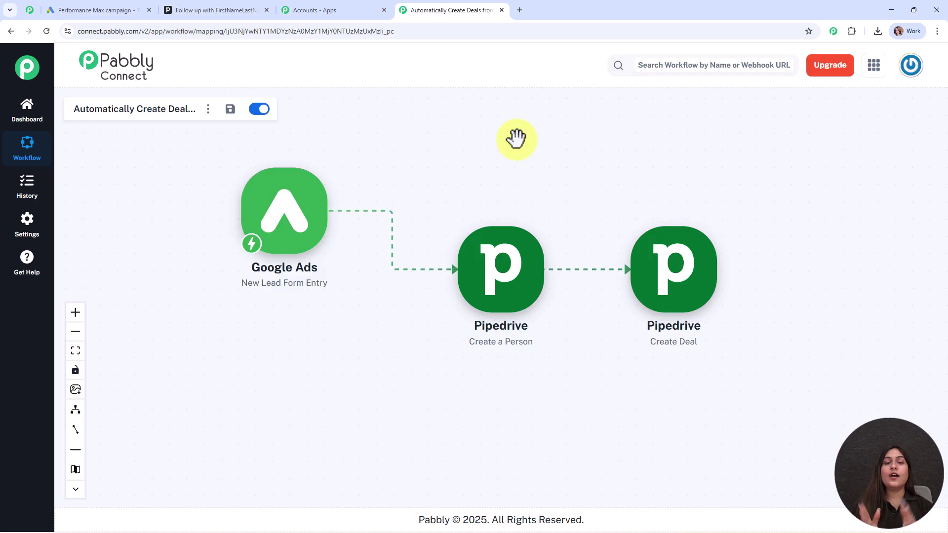